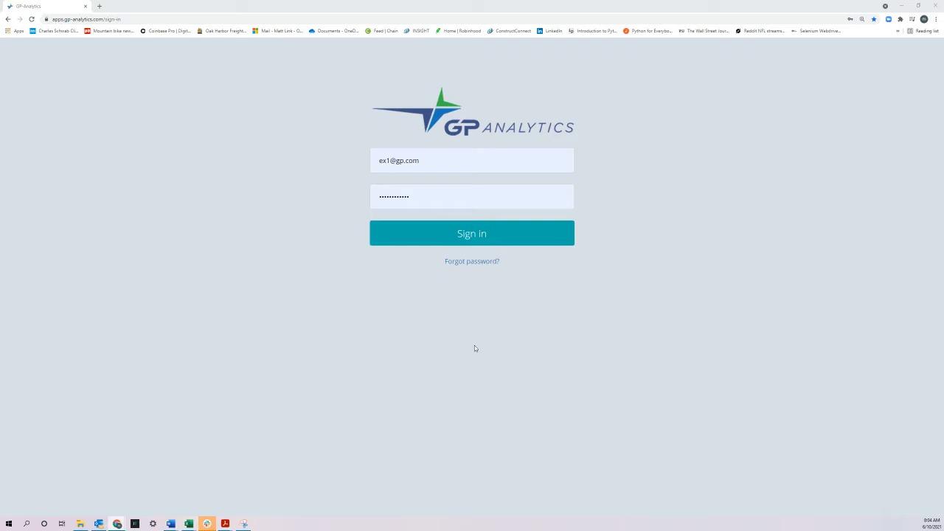
Sign in with the prefilled credentials and open the Western Slope Brewing Company wholesaler dashboard for EX-EAGLE SALES-LOS ALTOS
{"action": "left_click", "coordinate": [471, 240]}
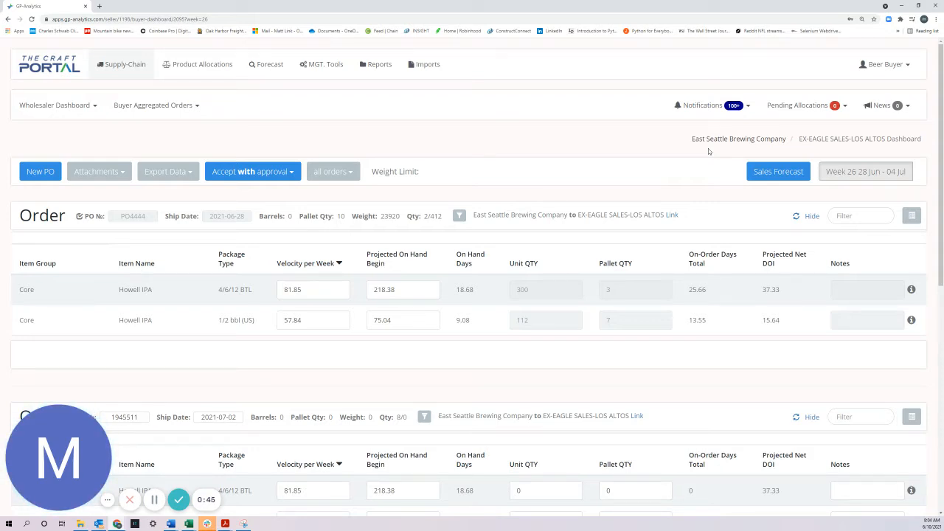
{"action": "left_click", "coordinate": [53, 107]}
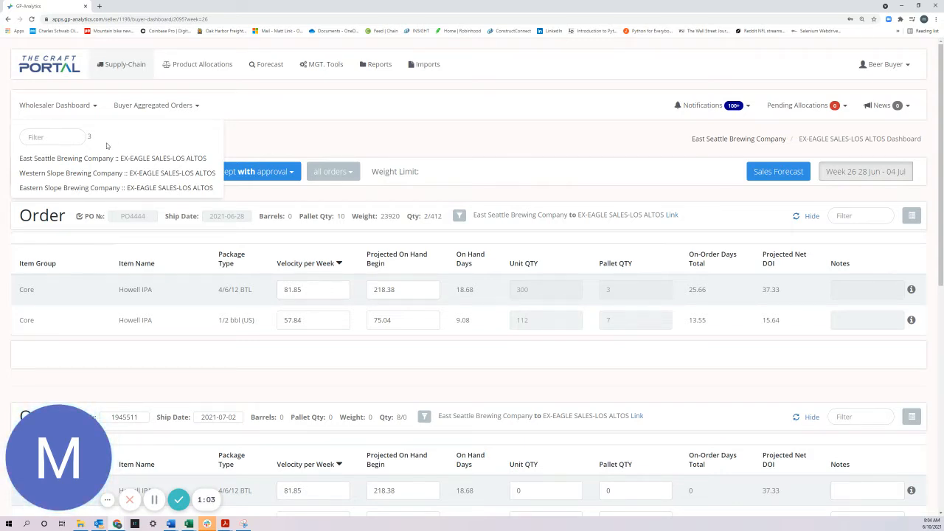
{"action": "left_click", "coordinate": [81, 176]}
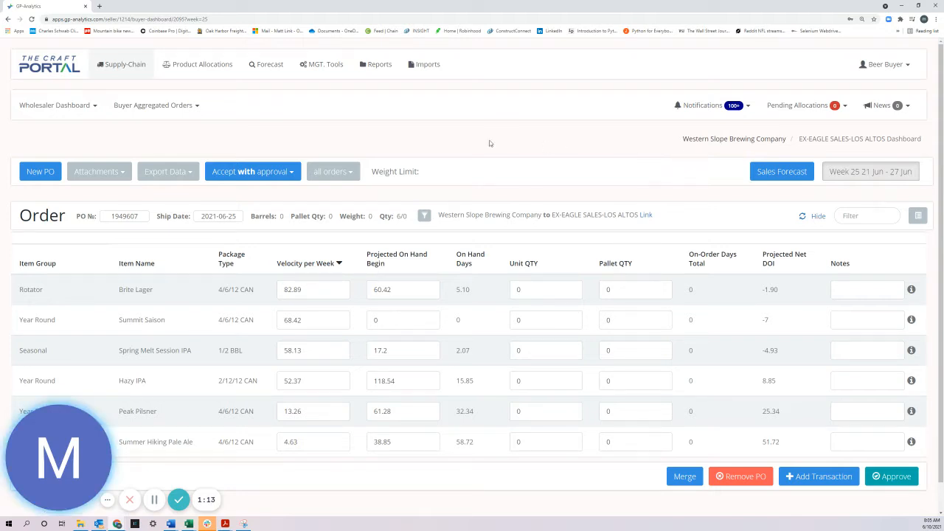
Look at the dashboard's week calendar and the order's ship date calendar without choosing a date
{"action": "left_click", "coordinate": [855, 172]}
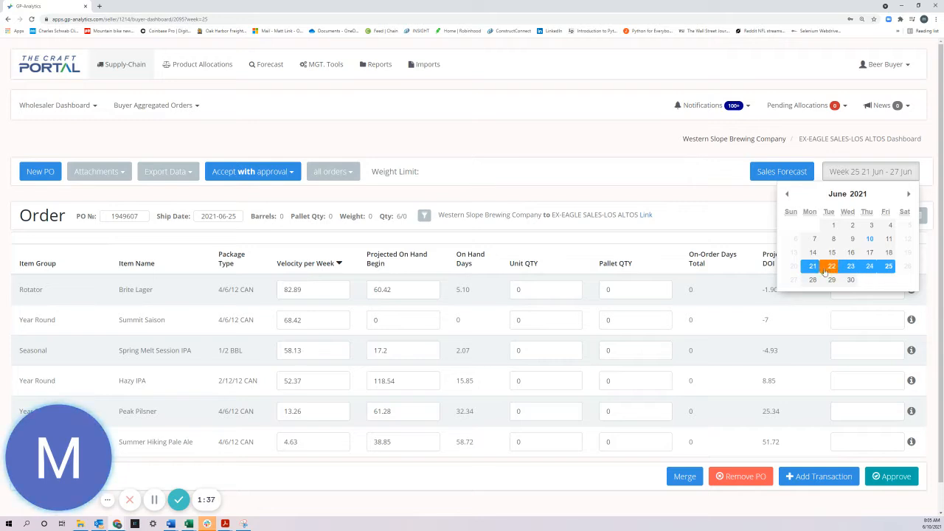
{"action": "left_click", "coordinate": [556, 197]}
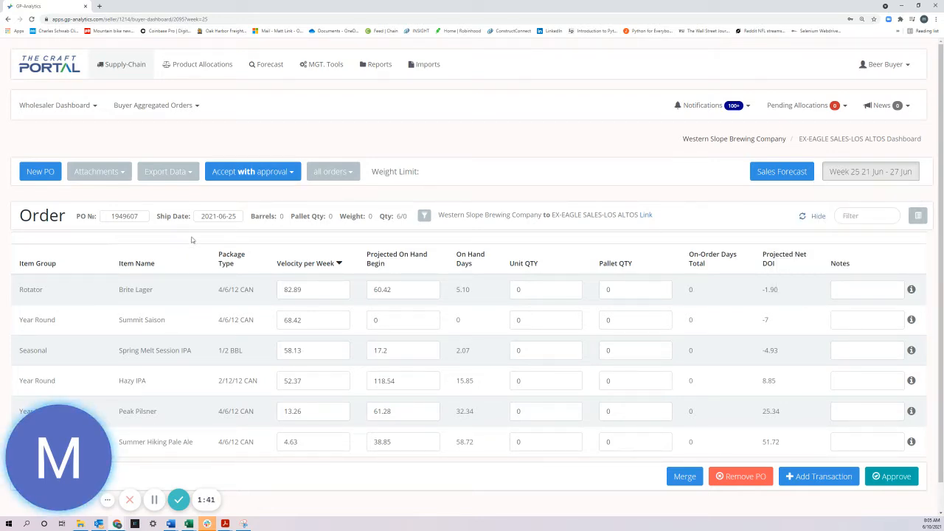
{"action": "left_click", "coordinate": [218, 216]}
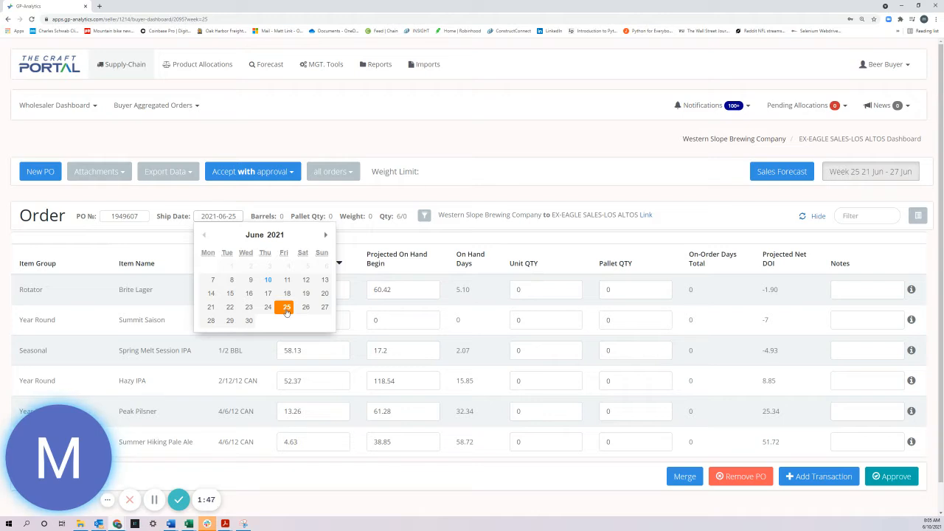
{"action": "left_click", "coordinate": [604, 184]}
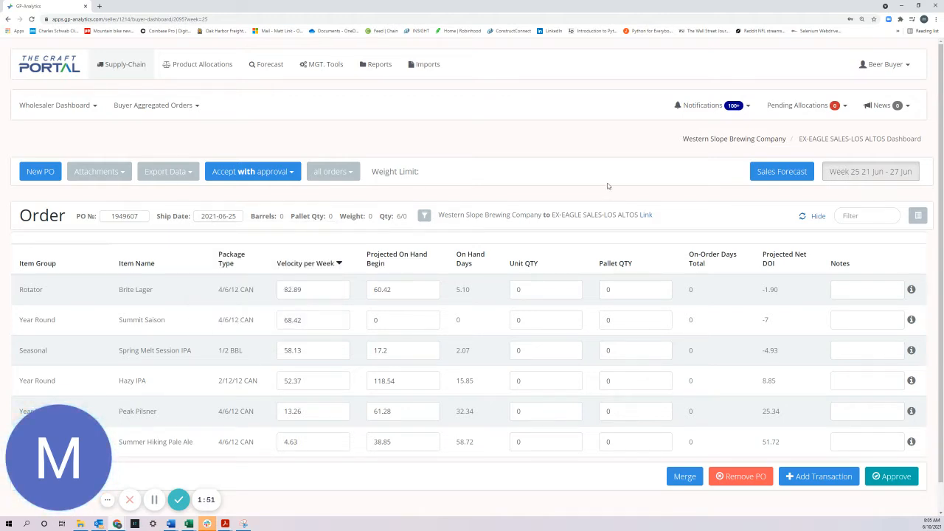
Switch the dashboard to the week of 7 to 13 June 2021 and review that week's order lines
{"action": "left_click", "coordinate": [873, 177]}
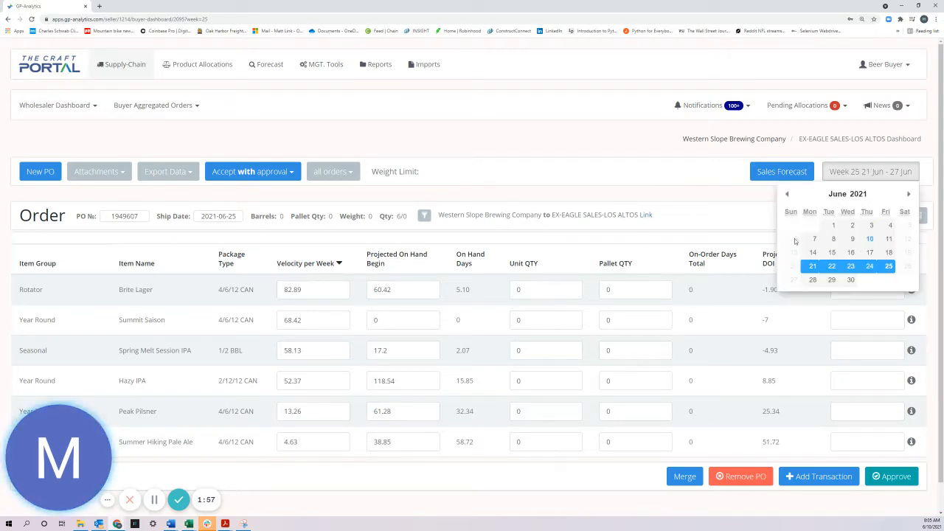
{"action": "left_click", "coordinate": [853, 240]}
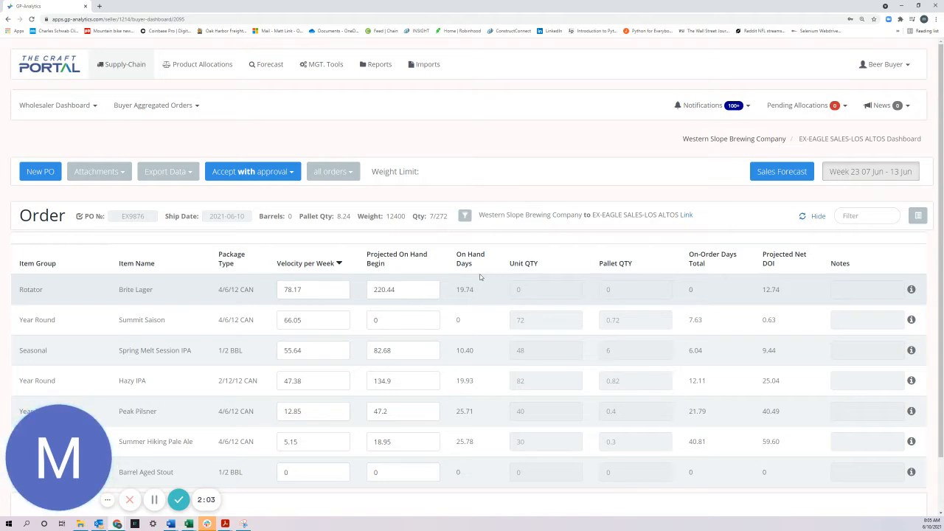
{"action": "scroll", "coordinate": [480, 276], "scroll_direction": "down", "scroll_amount": 2}
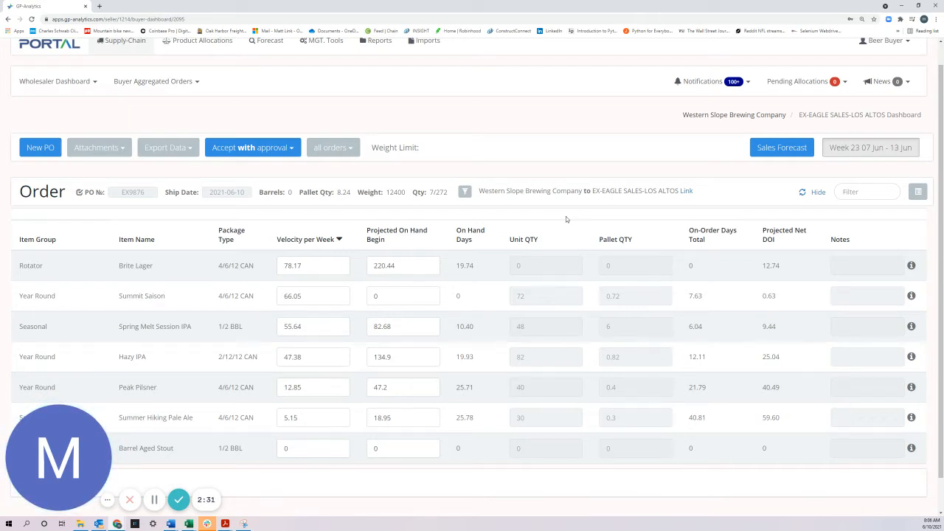
View the dashboard for week 24 (14–20 June) and move on to week 25 (21–27 June)
{"action": "left_click", "coordinate": [871, 147]}
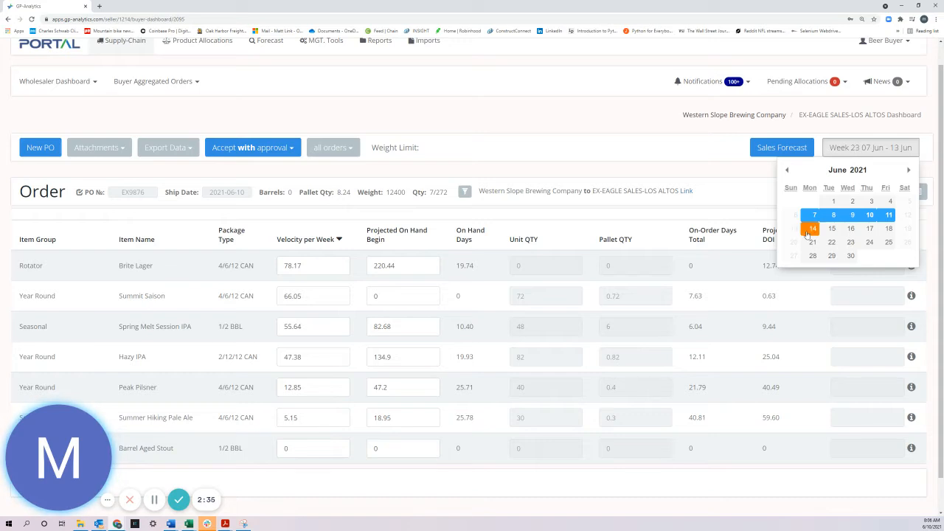
{"action": "left_click", "coordinate": [811, 229]}
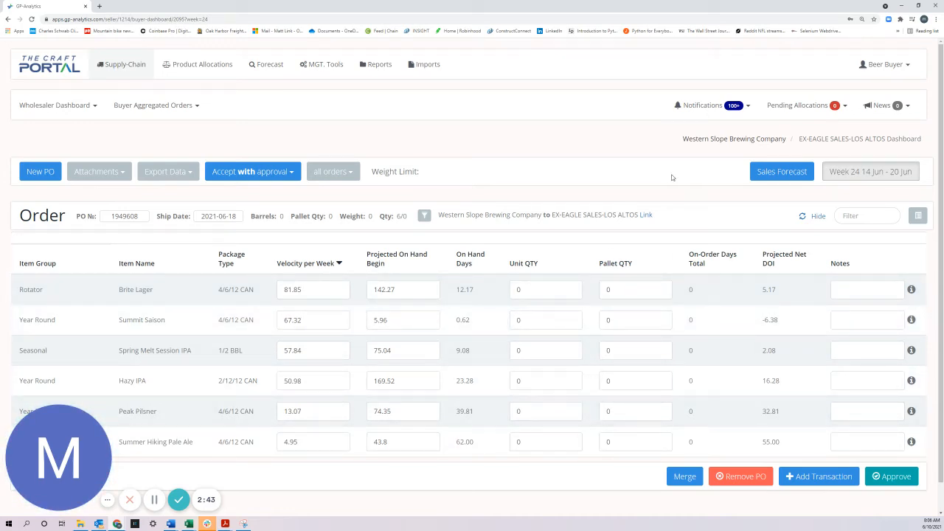
{"action": "left_click", "coordinate": [867, 171]}
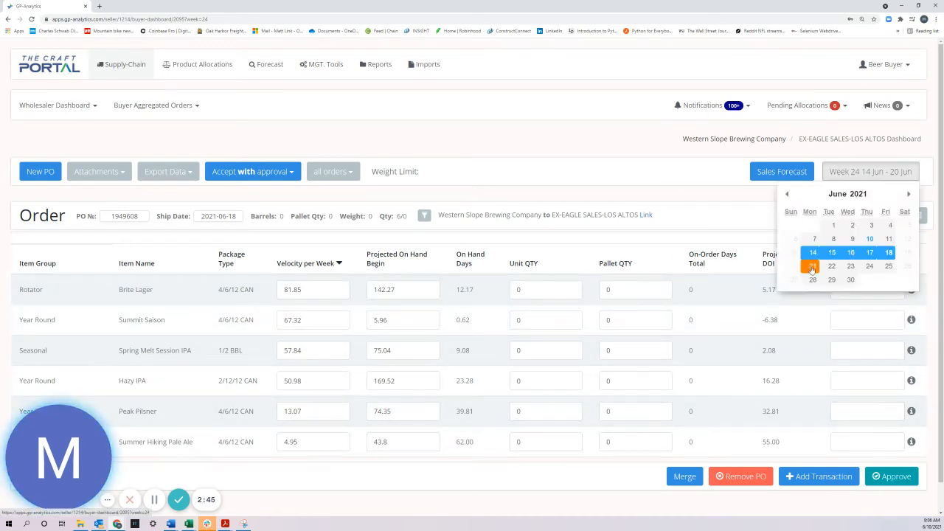
{"action": "left_click", "coordinate": [812, 267]}
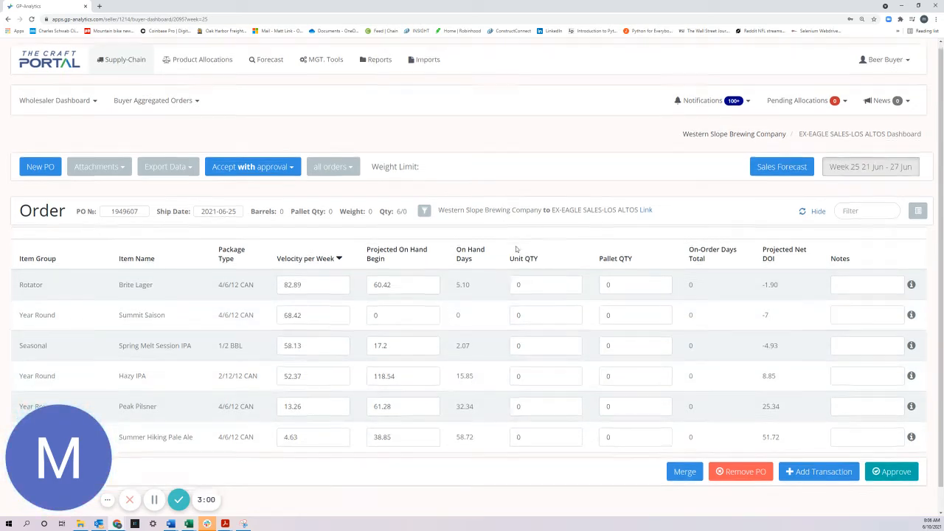
Create a blank PO in week 25 with the ship date 2021-06-23
{"action": "scroll", "coordinate": [520, 259], "scroll_direction": "down", "scroll_amount": 1}
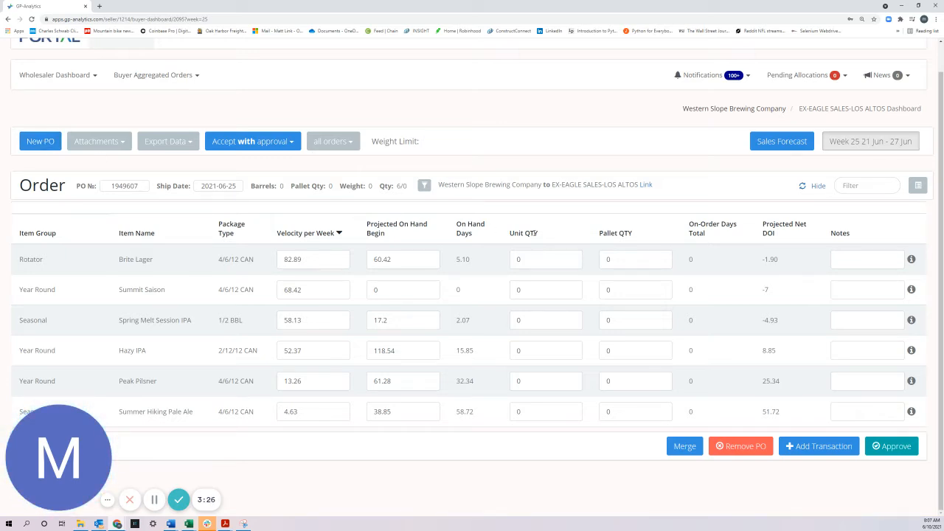
{"action": "left_click", "coordinate": [39, 144]}
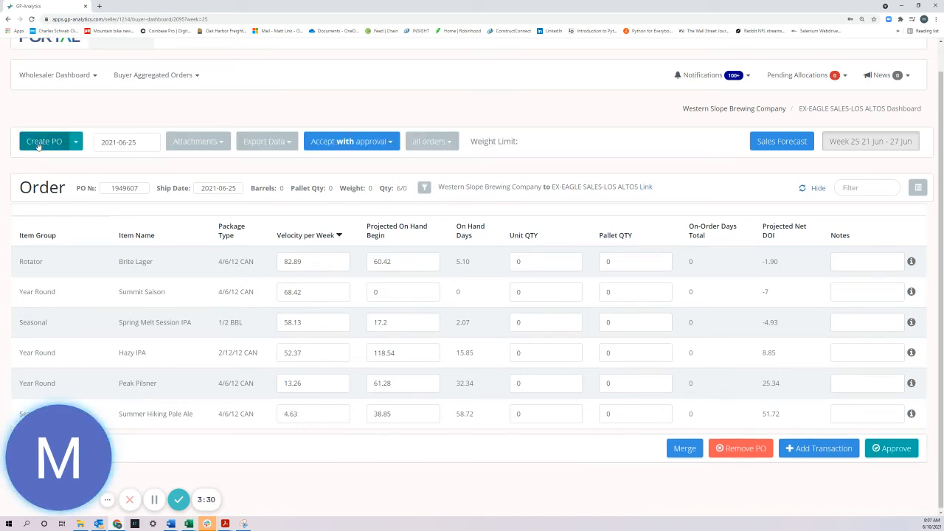
{"action": "left_click", "coordinate": [122, 141]}
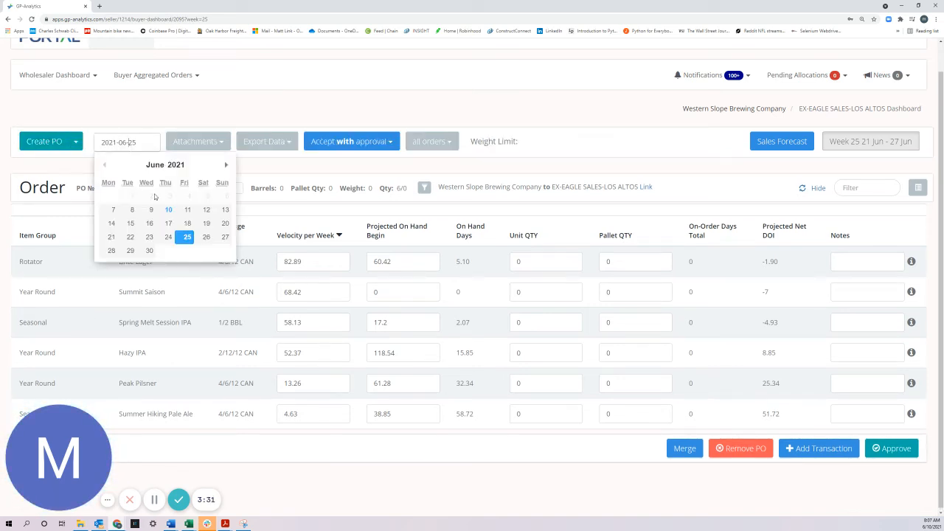
{"action": "left_click", "coordinate": [148, 237]}
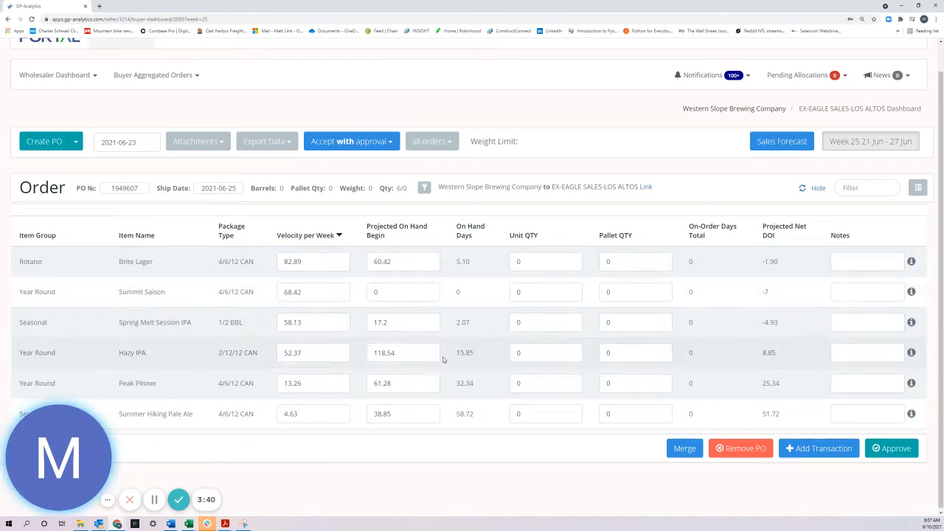
{"action": "left_click", "coordinate": [76, 141]}
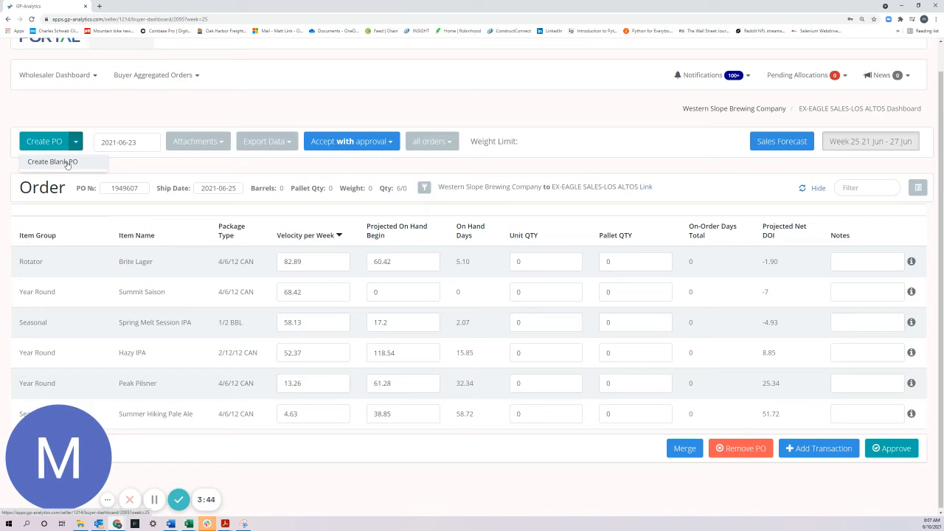
{"action": "left_click", "coordinate": [67, 163]}
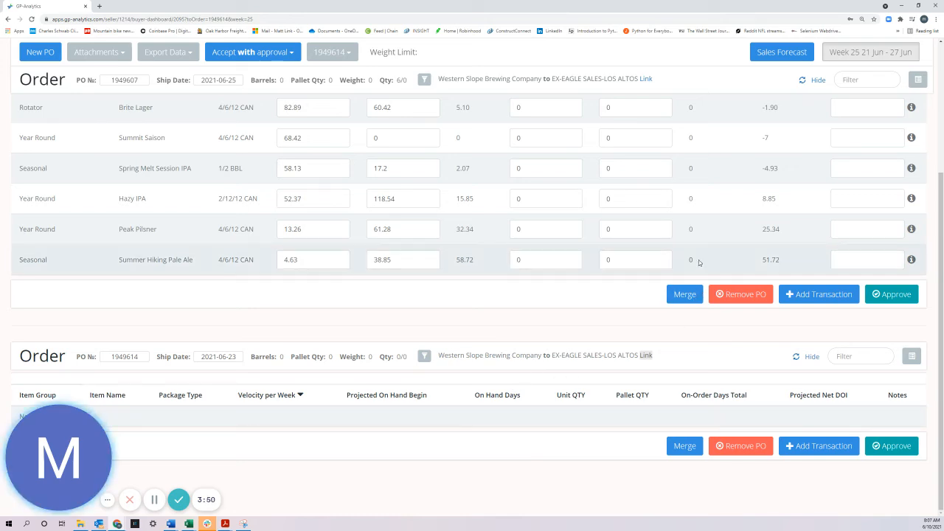
Try moving Summer Hiking Pale Ale from the 25 June order into the 23 June order, and return it to the original order
{"action": "left_click_drag", "start_coordinate": [700, 263], "coordinate": [697, 401]}
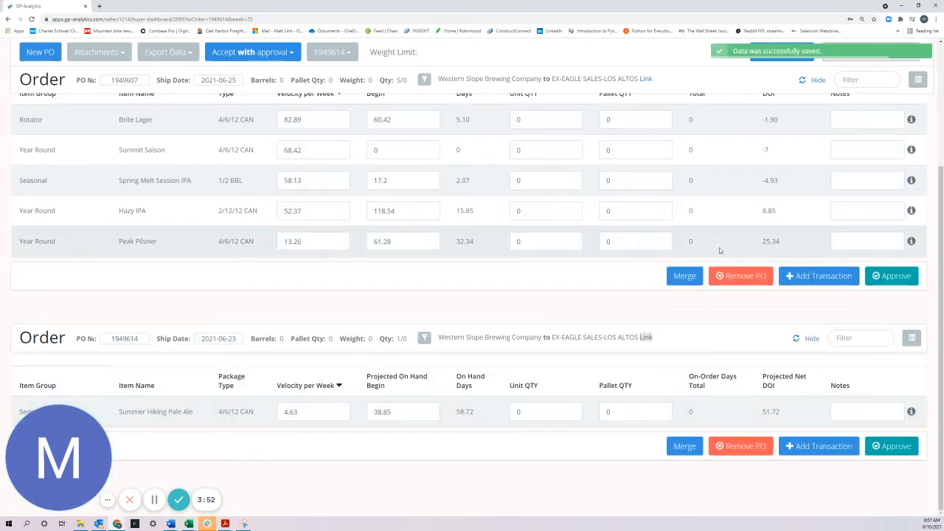
{"action": "left_click_drag", "start_coordinate": [719, 247], "coordinate": [688, 237]}
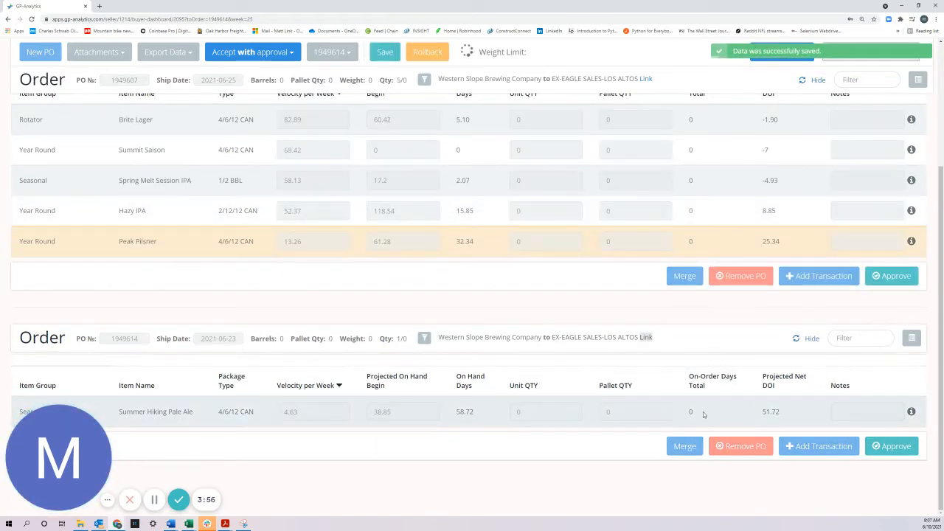
{"action": "left_click_drag", "start_coordinate": [706, 413], "coordinate": [709, 199]}
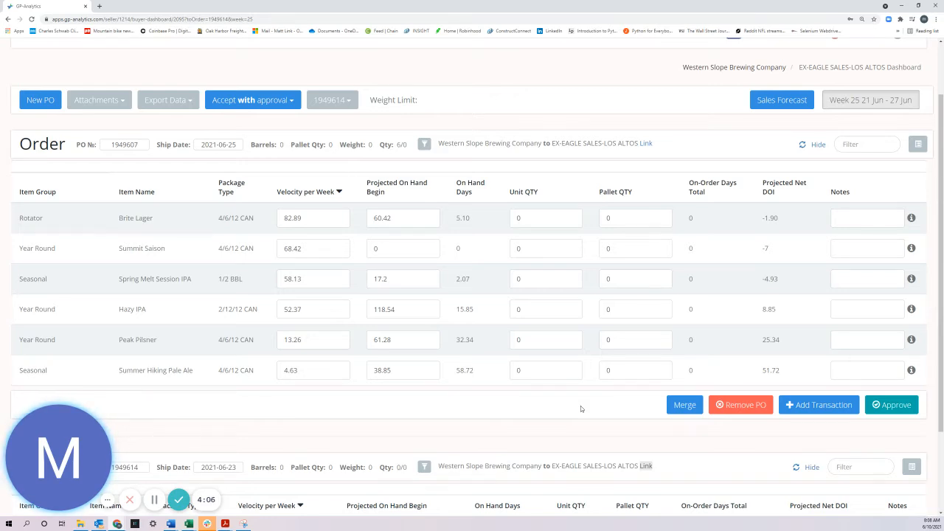
Start a new transaction on the 25 June order, filter the available products by "stout" and select Barrel Aged Stout, 1/2 BBL
{"action": "left_click", "coordinate": [810, 406]}
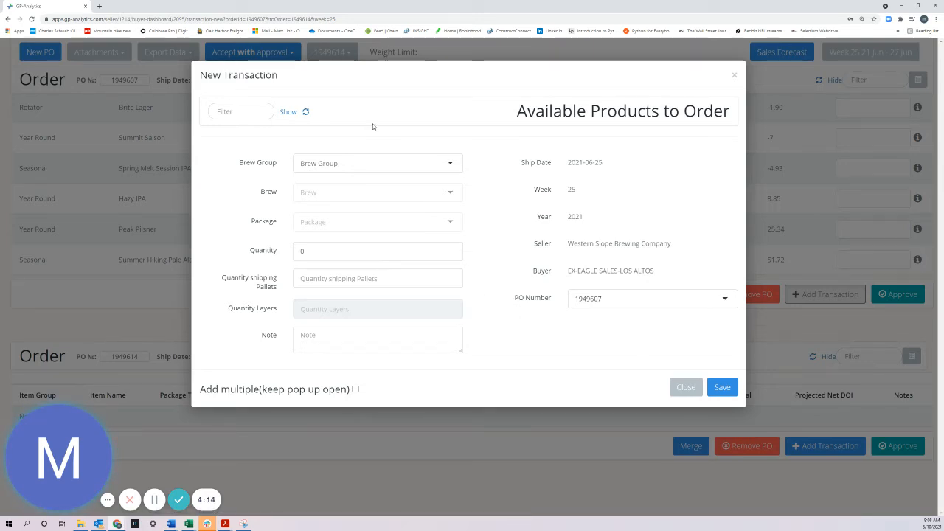
{"action": "left_click", "coordinate": [350, 164]}
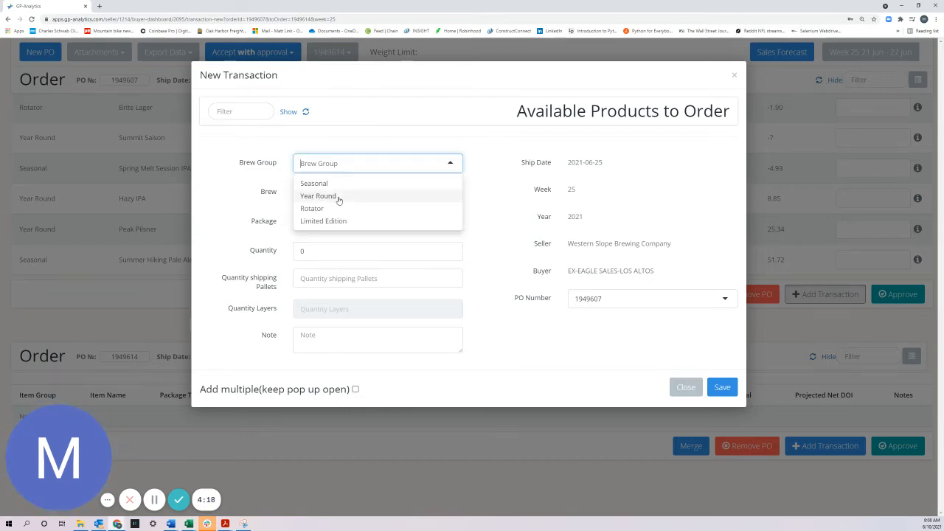
{"action": "left_click", "coordinate": [487, 155]}
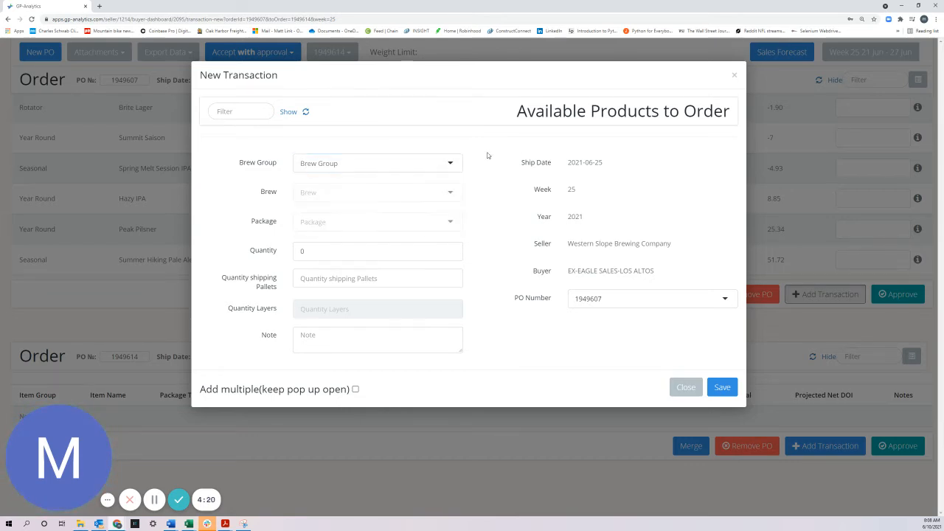
{"action": "left_click", "coordinate": [288, 114]}
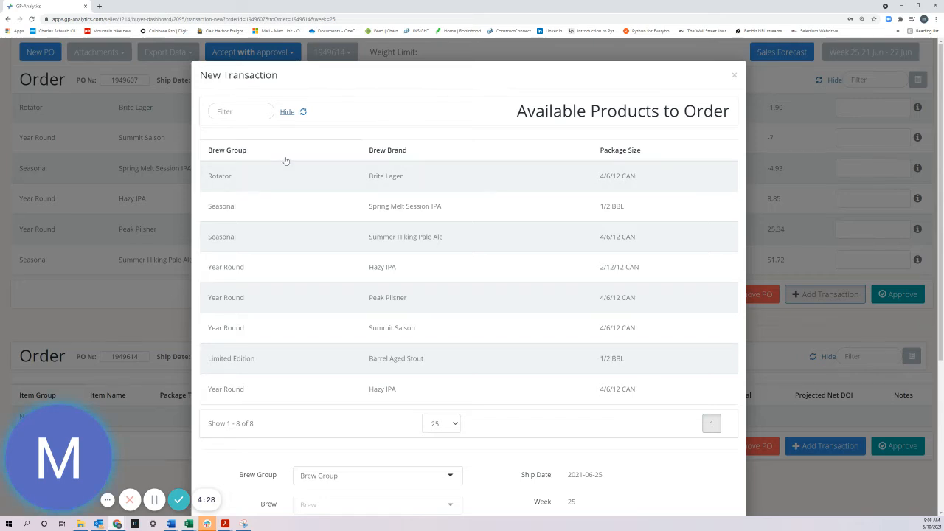
{"action": "left_click", "coordinate": [240, 109]}
{"action": "type", "text": "stout"}
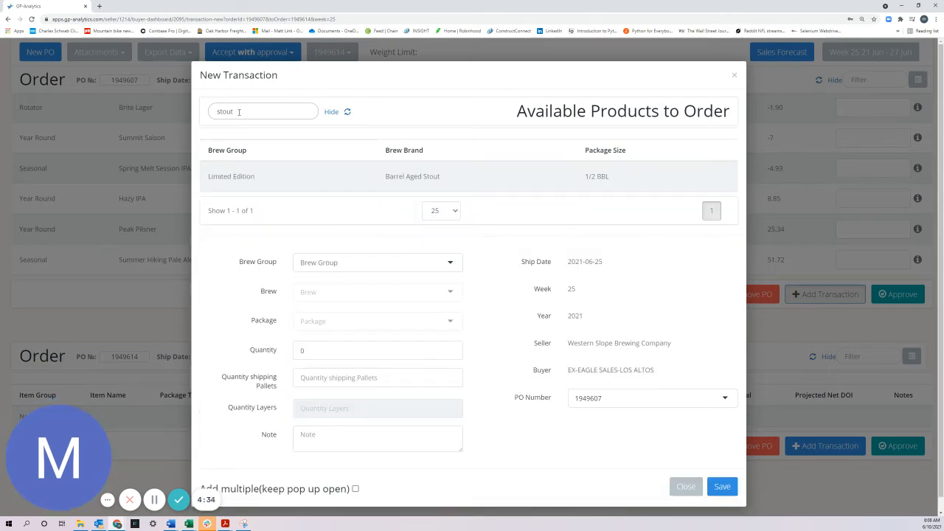
{"action": "left_click", "coordinate": [418, 175]}
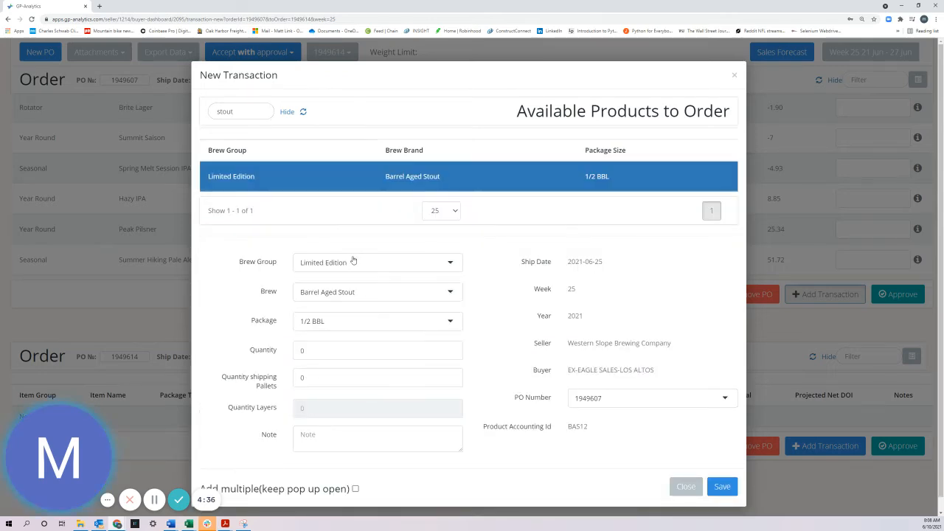
Set the stout's quantity to 24, enable adding multiple products, save the transaction and close the form
{"action": "scroll", "coordinate": [311, 325], "scroll_direction": "down", "scroll_amount": 1}
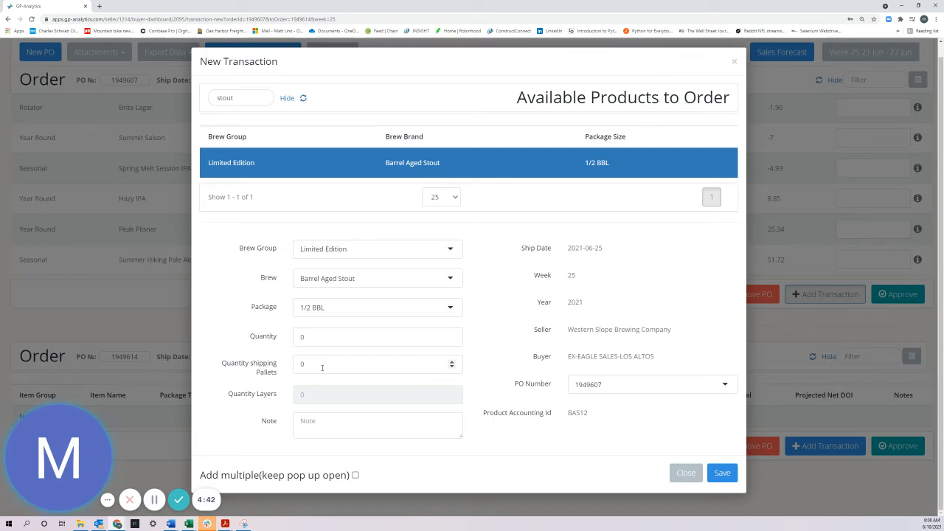
{"action": "left_click", "coordinate": [310, 337]}
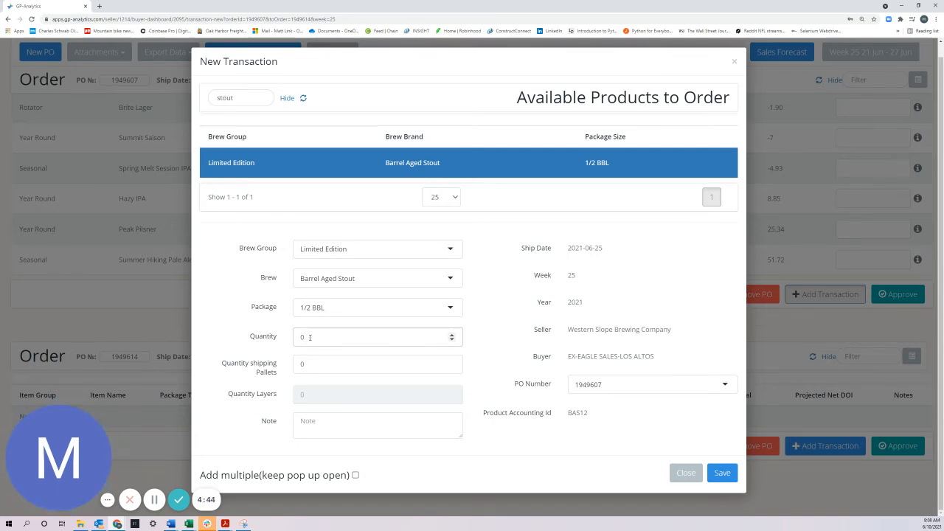
{"action": "key", "text": "BackSpace"}
{"action": "type", "text": "24"}
{"action": "left_click", "coordinate": [355, 476]}
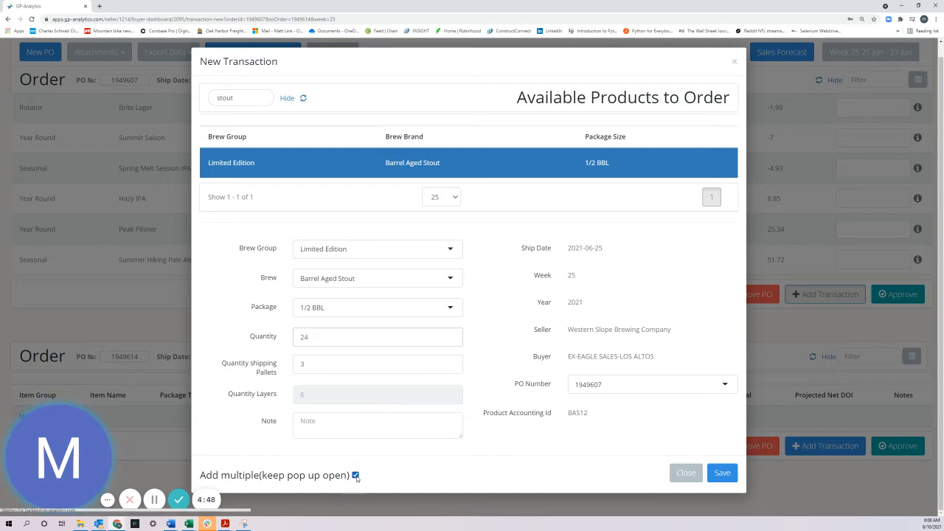
{"action": "left_click", "coordinate": [720, 473]}
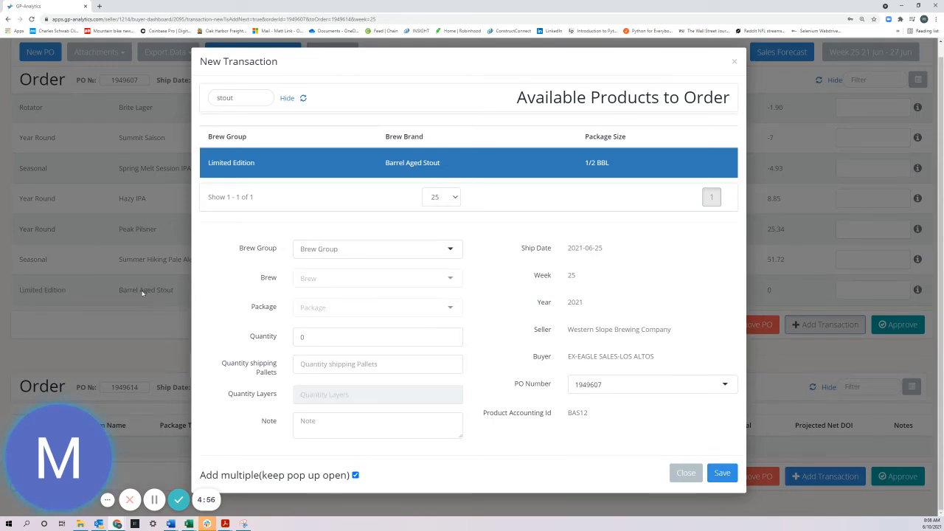
{"action": "left_click", "coordinate": [685, 473]}
{"action": "left_click", "coordinate": [154, 500]}
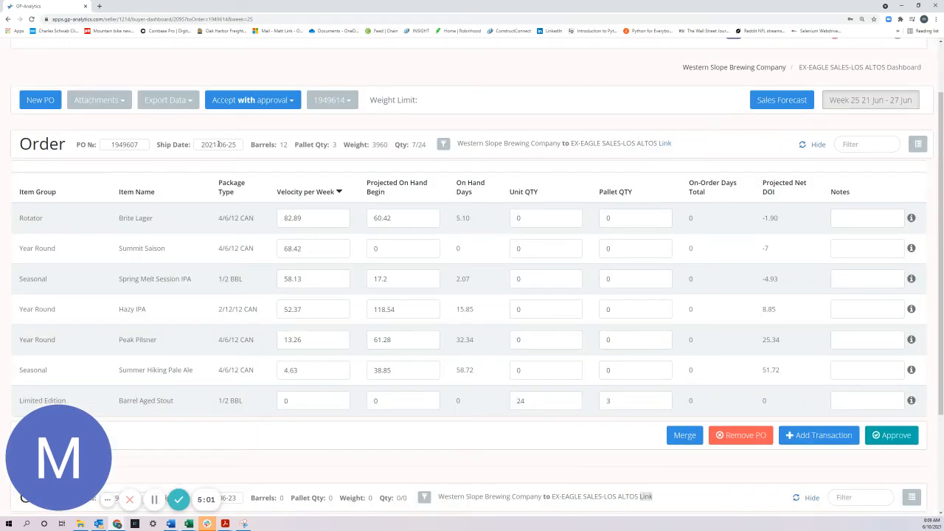
Try replacing the 25 June order's PO number with a custom one, and roll back the change
{"action": "left_click", "coordinate": [218, 144]}
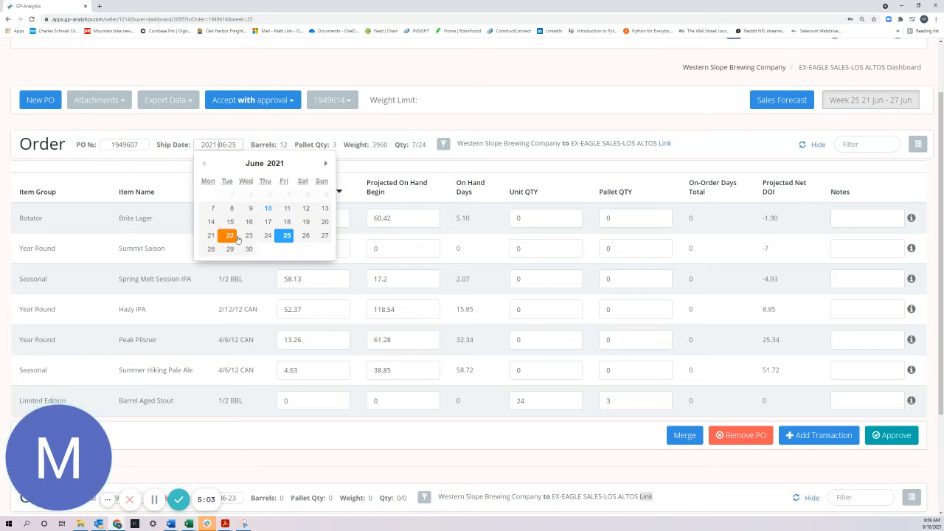
{"action": "double_click", "coordinate": [143, 146]}
{"action": "type", "text": "P"}
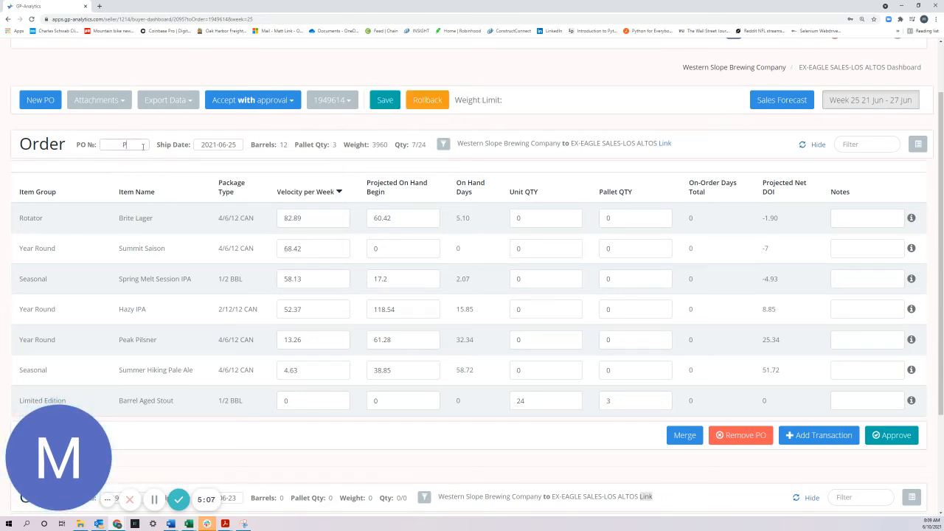
{"action": "type", "text": "O1234"}
{"action": "left_click", "coordinate": [426, 101]}
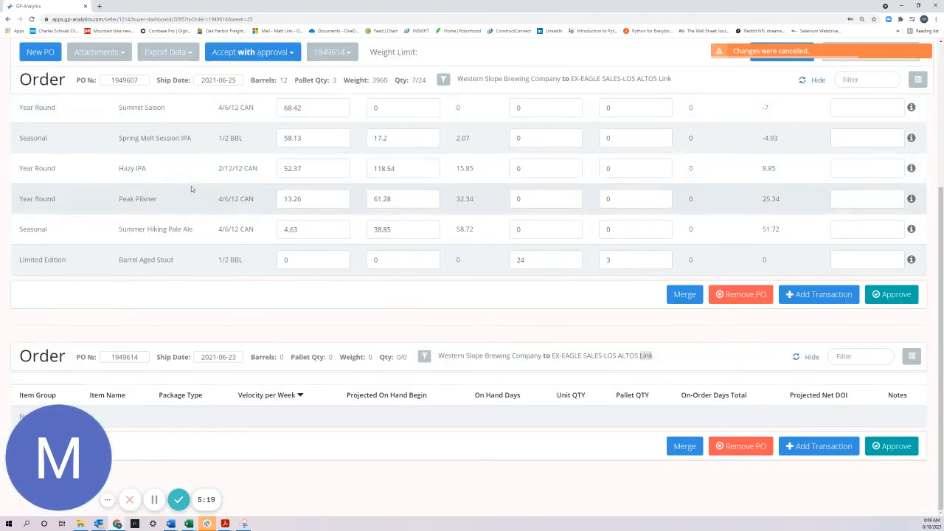
Replace the 25 June order's PO number with a custom PO number and save the change
{"action": "scroll", "coordinate": [191, 189], "scroll_direction": "up", "scroll_amount": 2}
{"action": "double_click", "coordinate": [140, 115]}
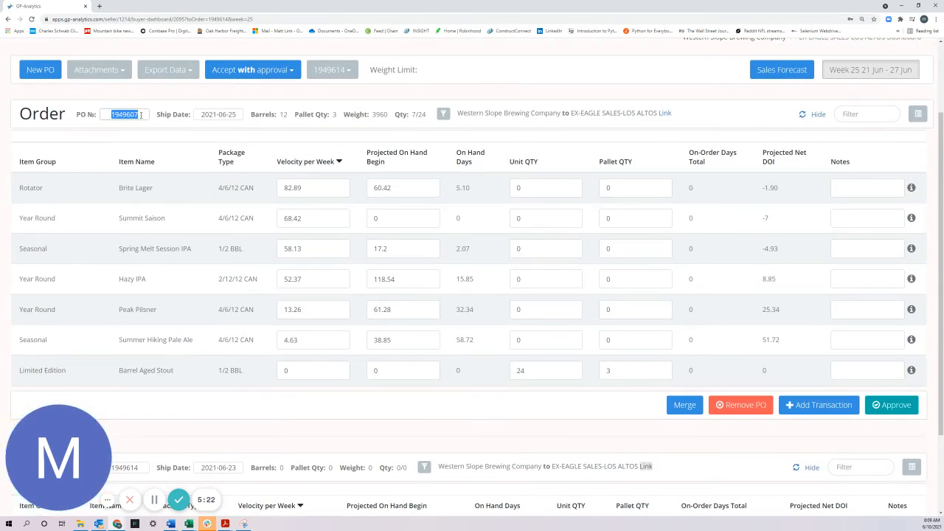
{"action": "type", "text": "PO1234"}
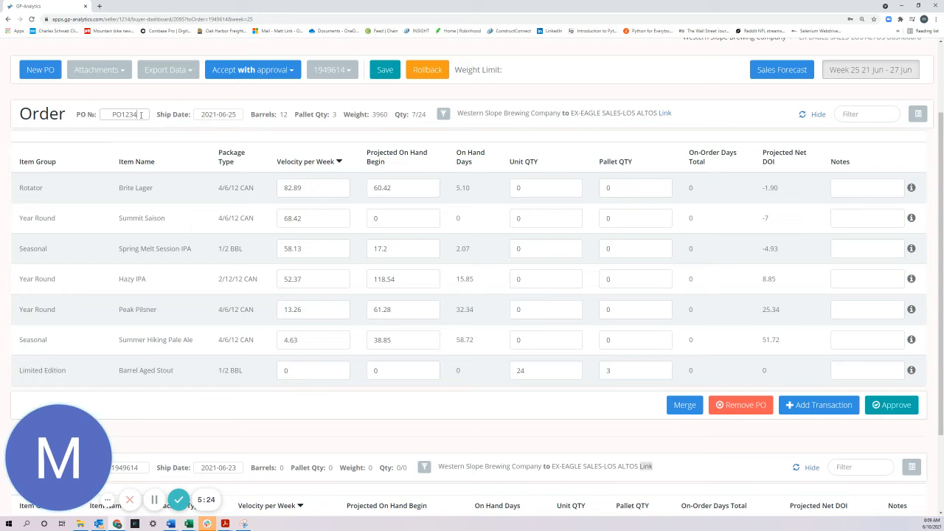
{"action": "scroll", "coordinate": [383, 155], "scroll_direction": "up", "scroll_amount": 1}
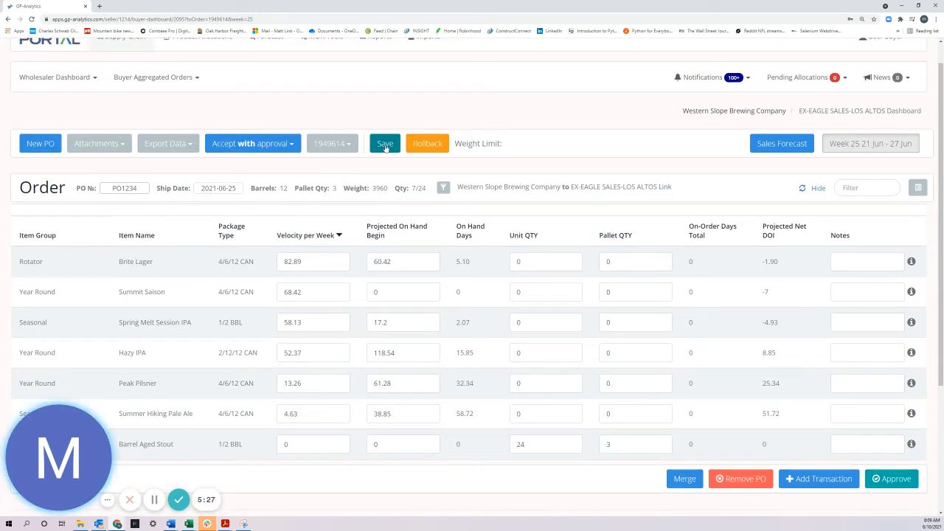
{"action": "left_click", "coordinate": [385, 146]}
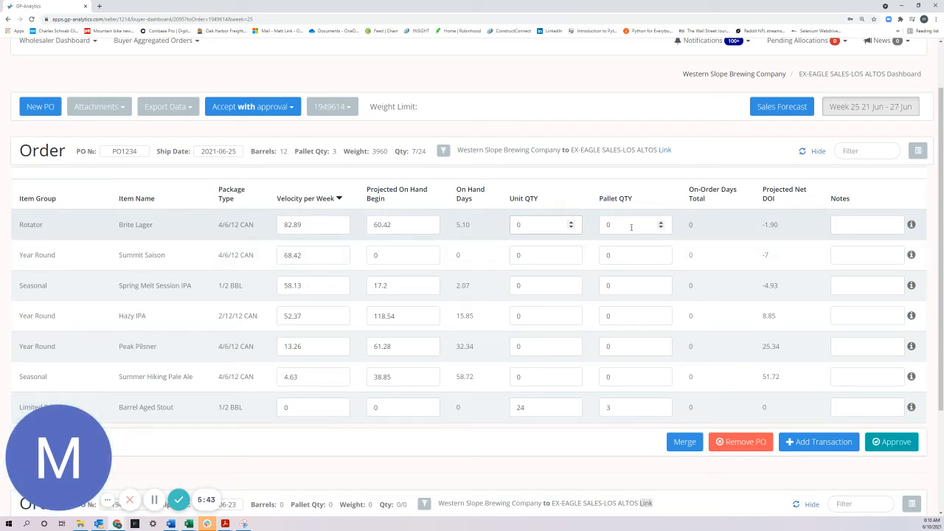
Try Brite Lager unit quantities of 100, 200 and 300 in the 25 June order, and set the quantity to 400
{"action": "left_click", "coordinate": [559, 229]}
{"action": "type", "text": "100"}
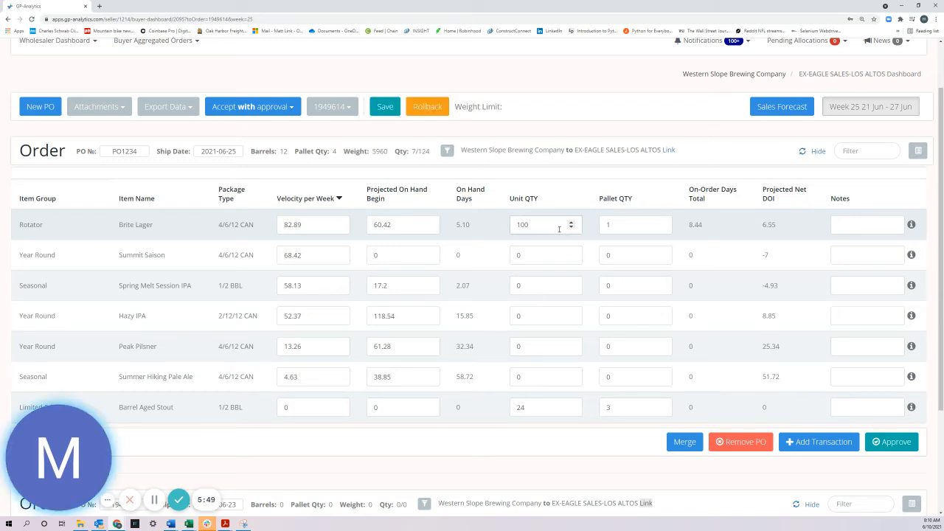
{"action": "key", "text": "BackSpace"}
{"action": "key", "text": "BackSpace"}
{"action": "key", "text": "BackSpace"}
{"action": "type", "text": "200"}
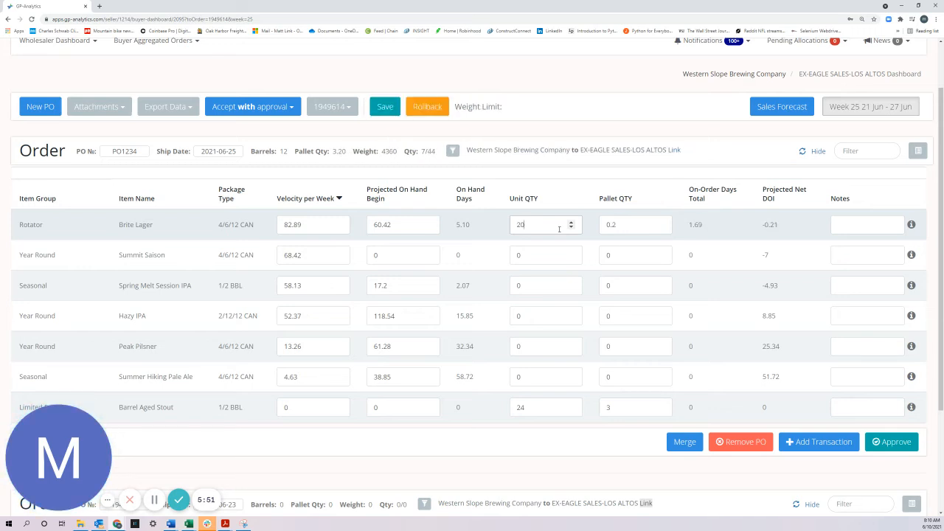
{"action": "key", "text": "BackSpace"}
{"action": "key", "text": "BackSpace"}
{"action": "key", "text": "BackSpace"}
{"action": "type", "text": "300"}
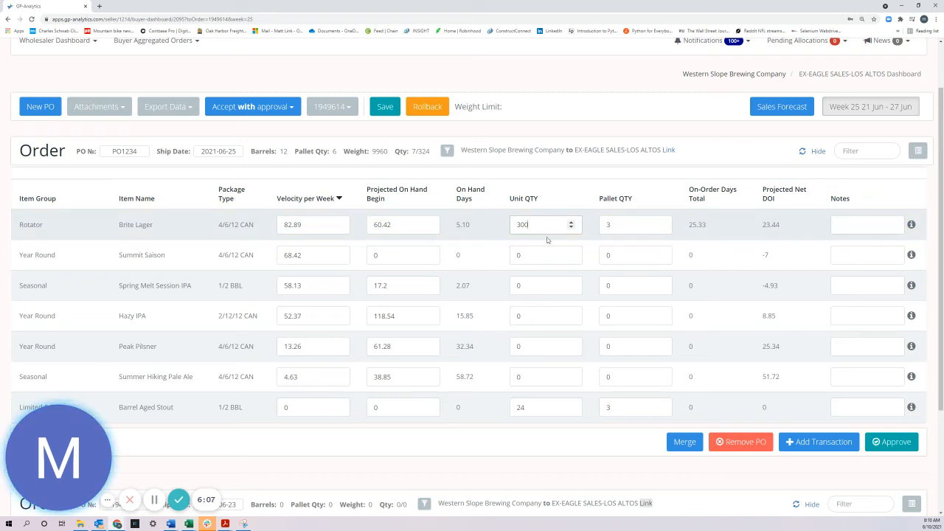
{"action": "key", "text": "BackSpace"}
{"action": "key", "text": "BackSpace"}
{"action": "key", "text": "BackSpace"}
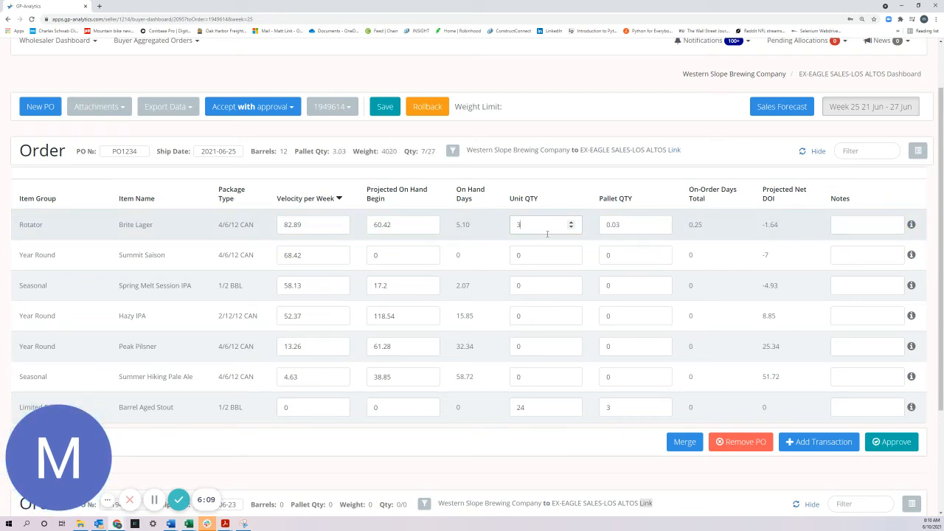
{"action": "type", "text": "400"}
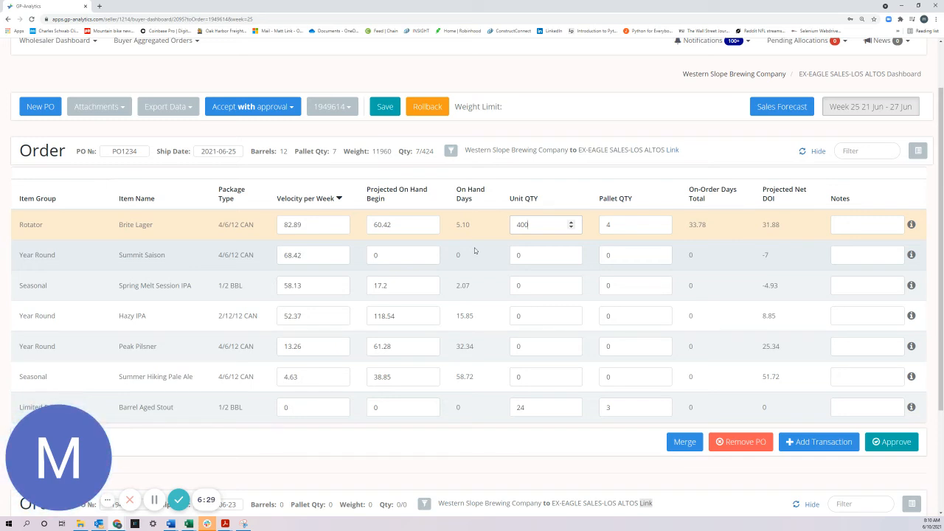
Try different Summit Saison unit quantities in the same order and set the quantity to 350
{"action": "left_click", "coordinate": [529, 256]}
{"action": "key", "text": "BackSpace"}
{"action": "type", "text": "200"}
{"action": "key", "text": "BackSpace"}
{"action": "key", "text": "BackSpace"}
{"action": "key", "text": "BackSpace"}
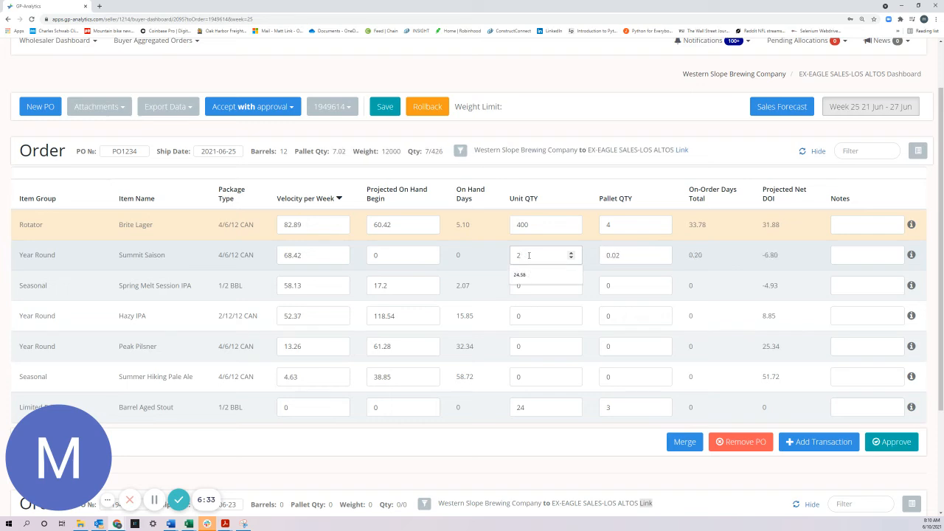
{"action": "type", "text": "300"}
{"action": "key", "text": "BackSpace"}
{"action": "key", "text": "BackSpace"}
{"action": "type", "text": "50"}
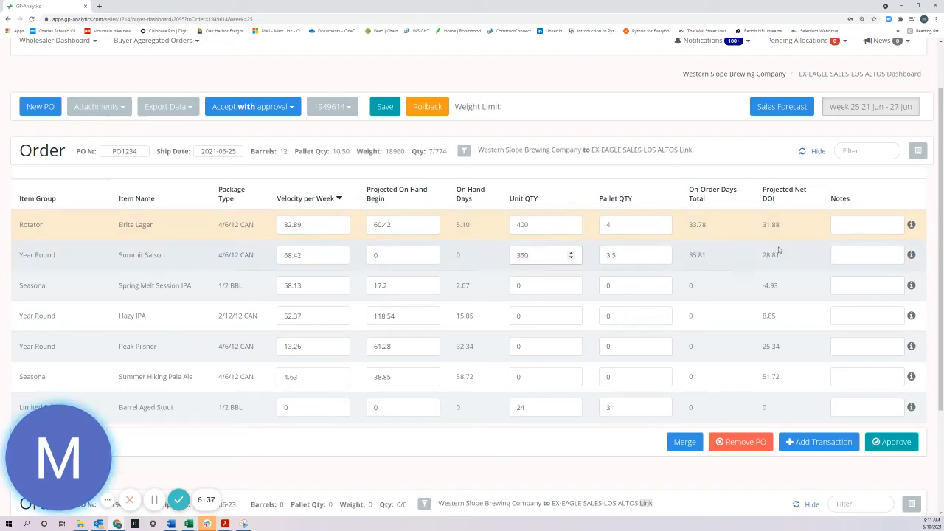
Try a unit quantity of 250 for Spring Melt Session IPA, and set it to 300
{"action": "left_click", "coordinate": [529, 287]}
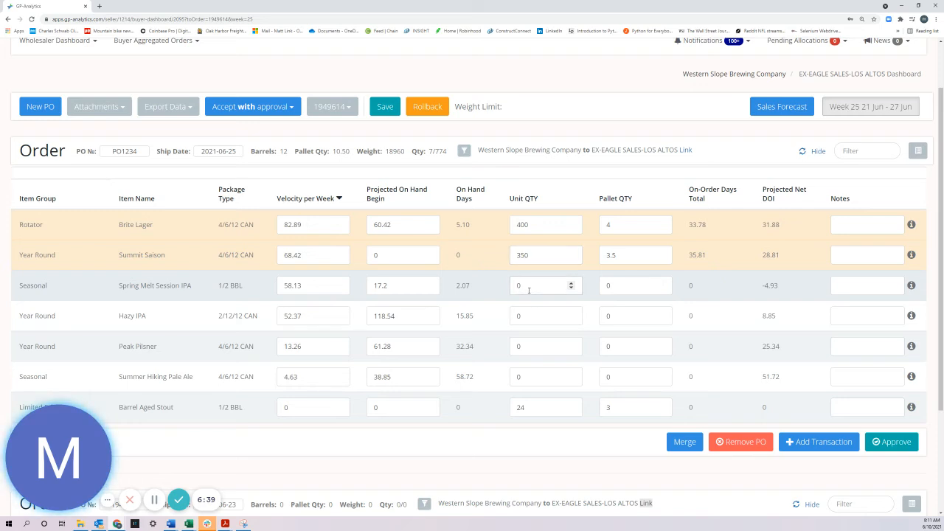
{"action": "type", "text": "200"}
{"action": "key", "text": "BackSpace"}
{"action": "key", "text": "BackSpace"}
{"action": "type", "text": "50"}
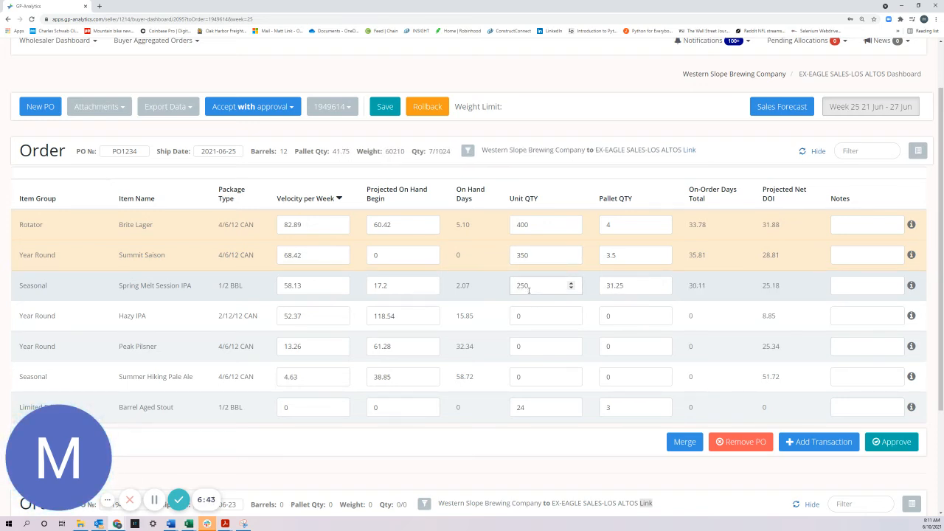
{"action": "key", "text": "BackSpace"}
{"action": "key", "text": "BackSpace"}
{"action": "key", "text": "BackSpace"}
{"action": "type", "text": "300"}
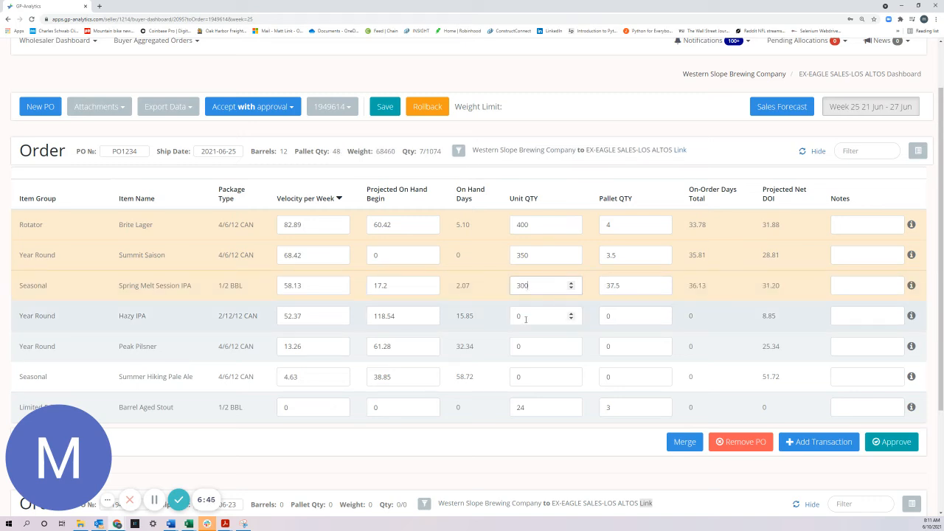
Try a unit quantity of 200 for Hazy IPA, and set it to 150
{"action": "left_click", "coordinate": [526, 317]}
{"action": "type", "text": "200"}
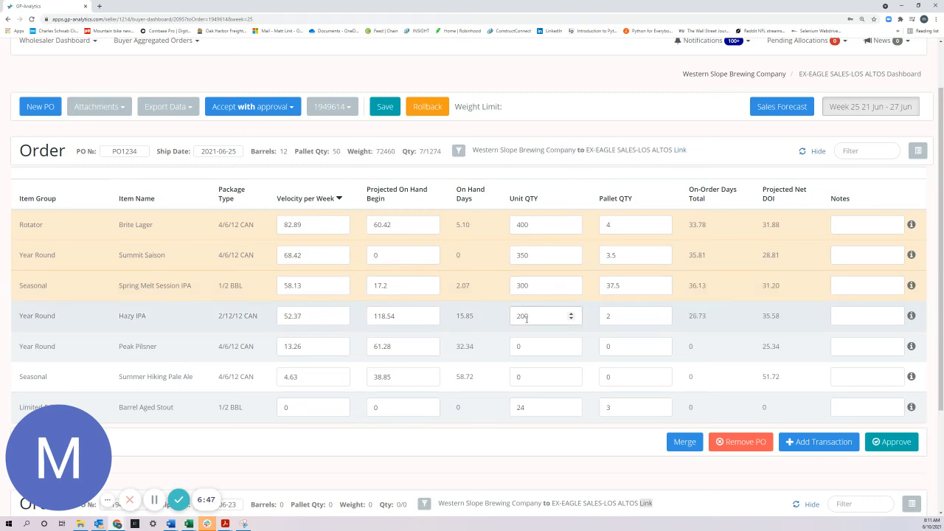
{"action": "key", "text": "BackSpace"}
{"action": "key", "text": "BackSpace"}
{"action": "key", "text": "BackSpace"}
{"action": "type", "text": "150"}
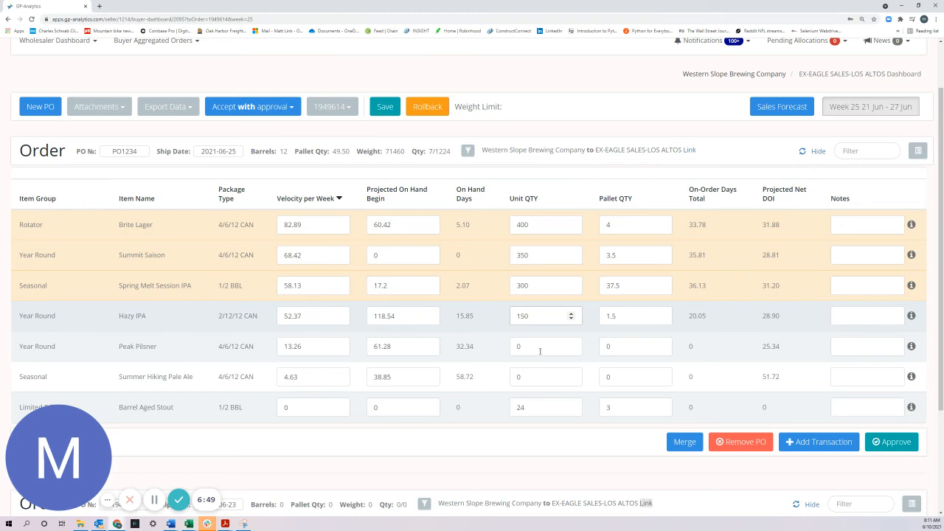
Set Peak Pilsner's unit quantity to 10 and save the order's changed quantities
{"action": "left_click", "coordinate": [547, 350]}
{"action": "type", "text": "20"}
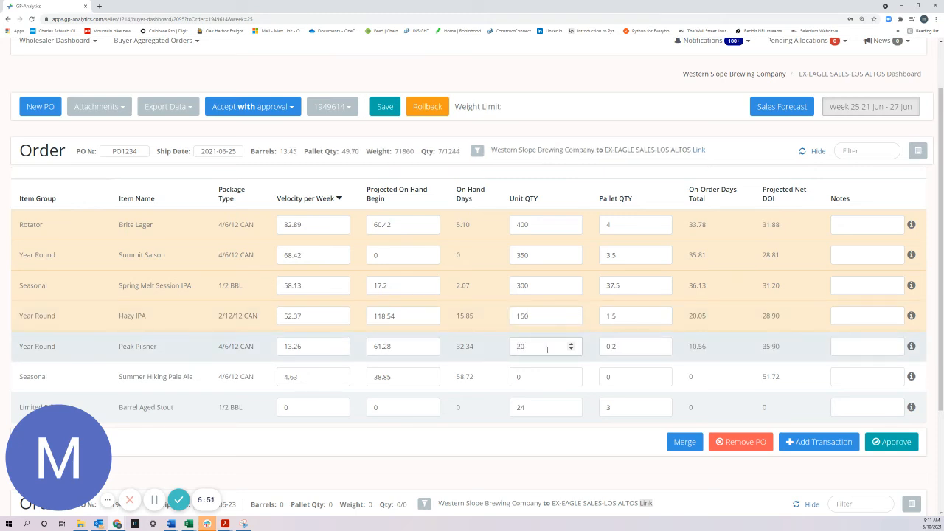
{"action": "key", "text": "BackSpace"}
{"action": "type", "text": "10"}
{"action": "left_click", "coordinate": [385, 108]}
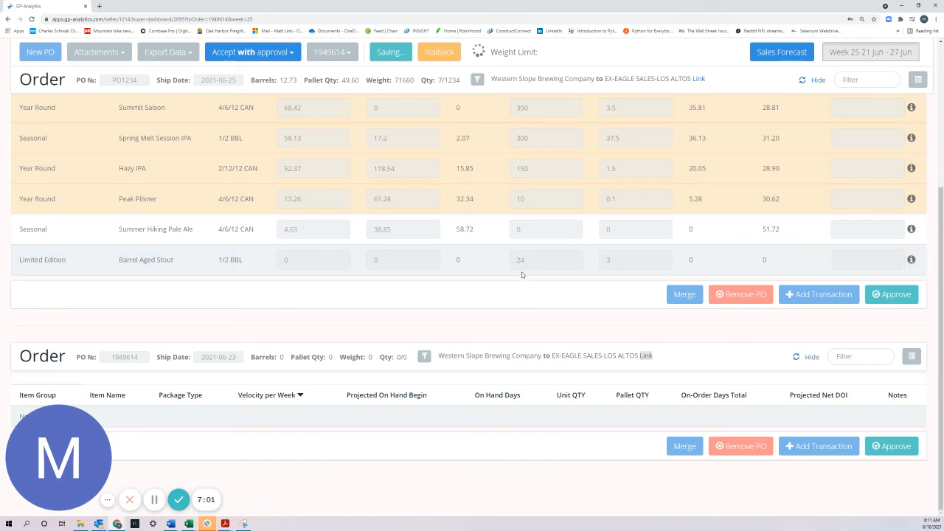
Change the 25 June order's ship date to 2021-06-29 and save the change
{"action": "scroll", "coordinate": [546, 288], "scroll_direction": "up", "scroll_amount": 2}
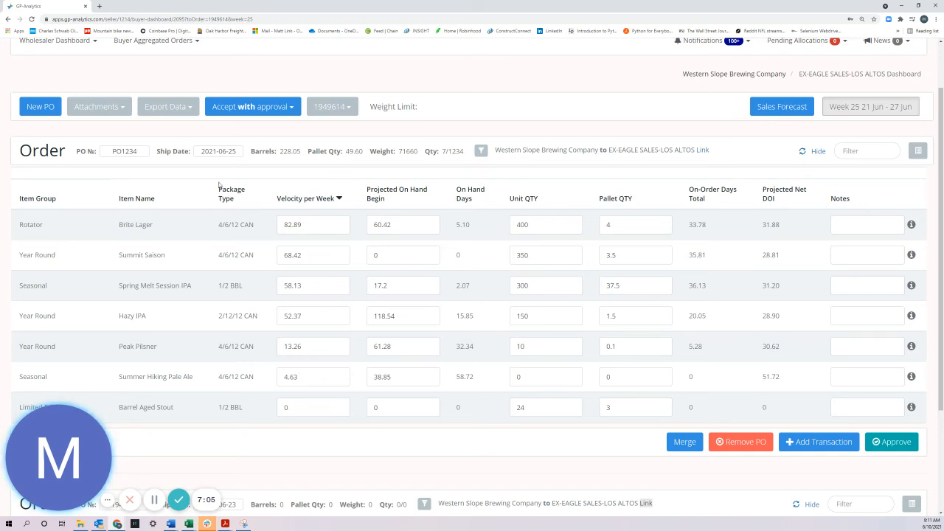
{"action": "left_click", "coordinate": [218, 152]}
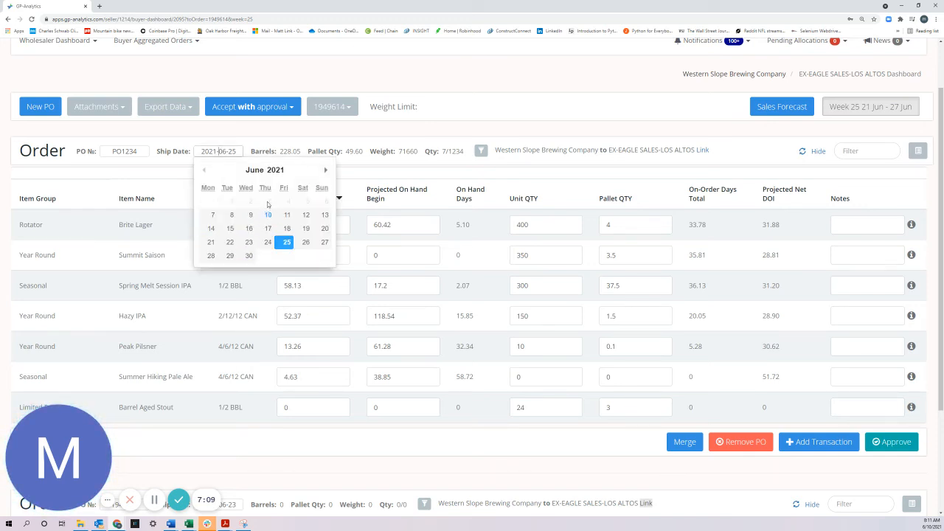
{"action": "left_click", "coordinate": [229, 256]}
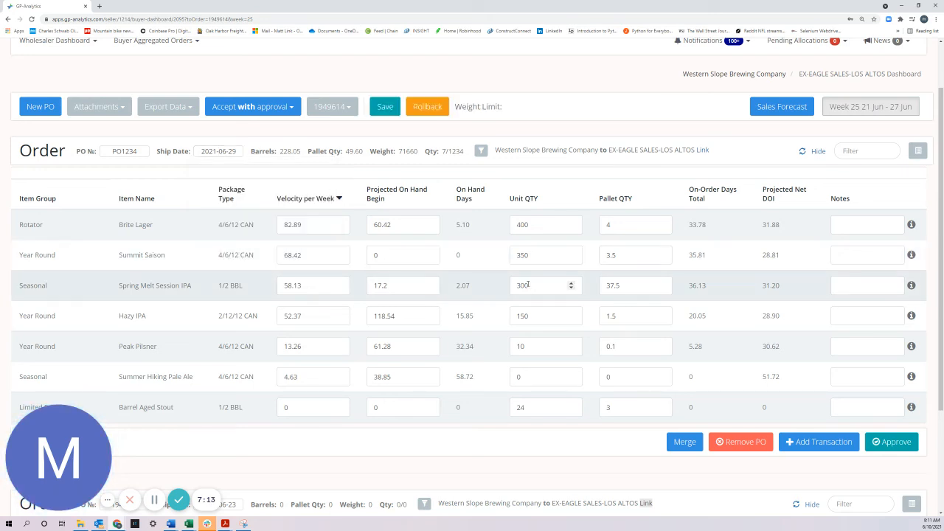
{"action": "left_click", "coordinate": [385, 106]}
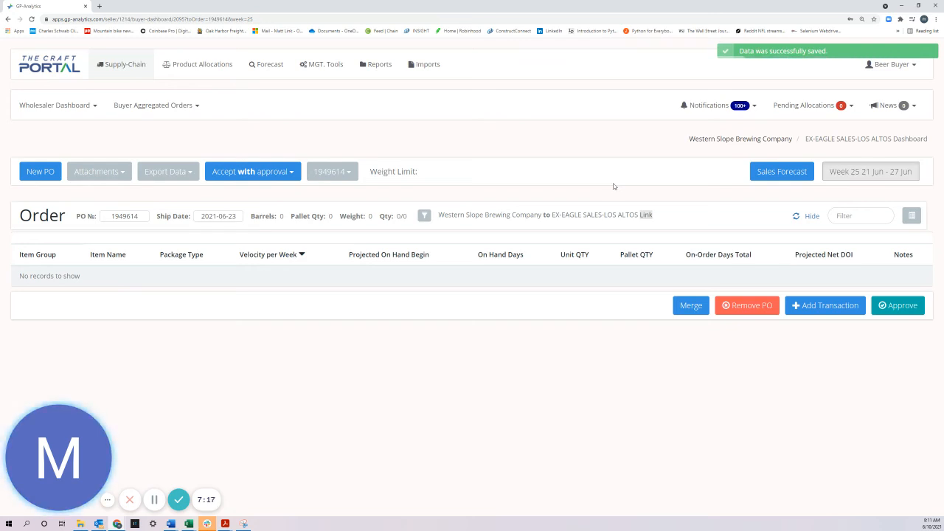
Switch the dashboard to week 26 (28 Jun - 04 Jul) and approve the order shipping 2021-06-29
{"action": "left_click", "coordinate": [856, 176]}
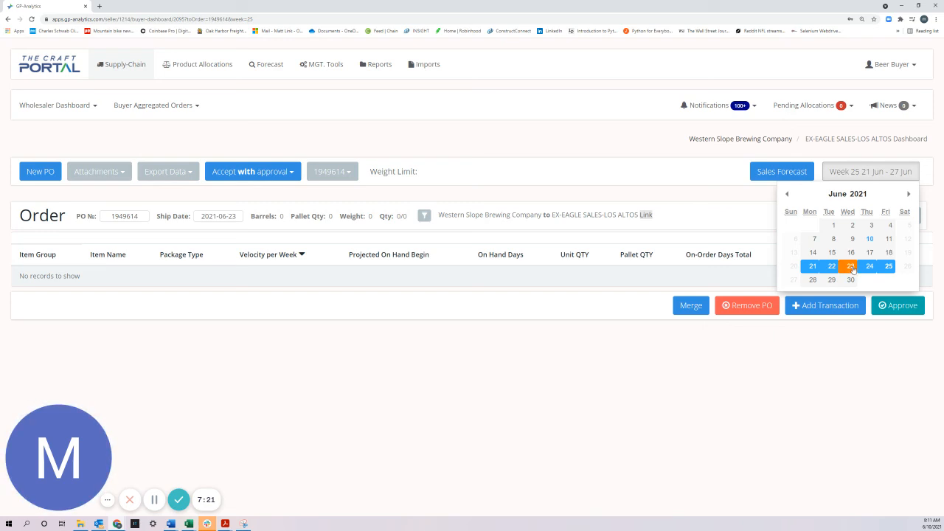
{"action": "left_click", "coordinate": [813, 280]}
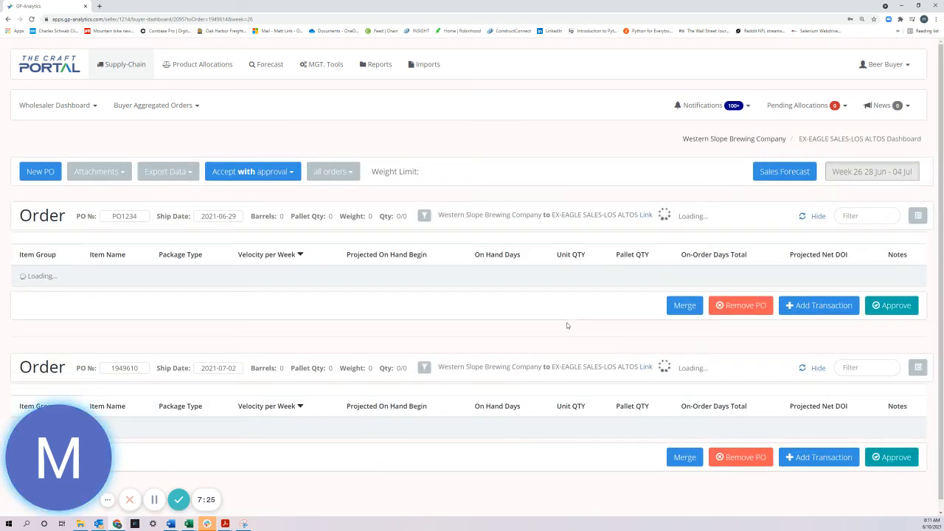
{"action": "scroll", "coordinate": [550, 239], "scroll_direction": "down", "scroll_amount": 1}
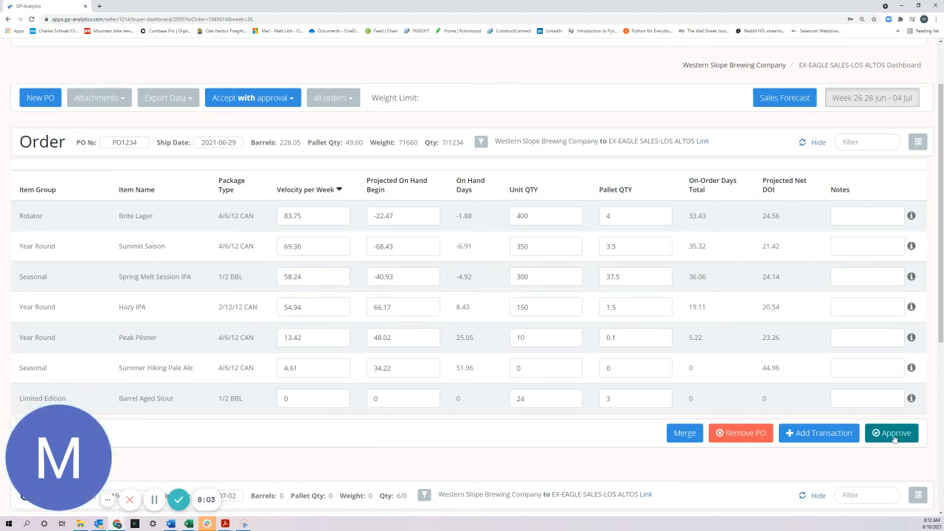
{"action": "left_click", "coordinate": [894, 435]}
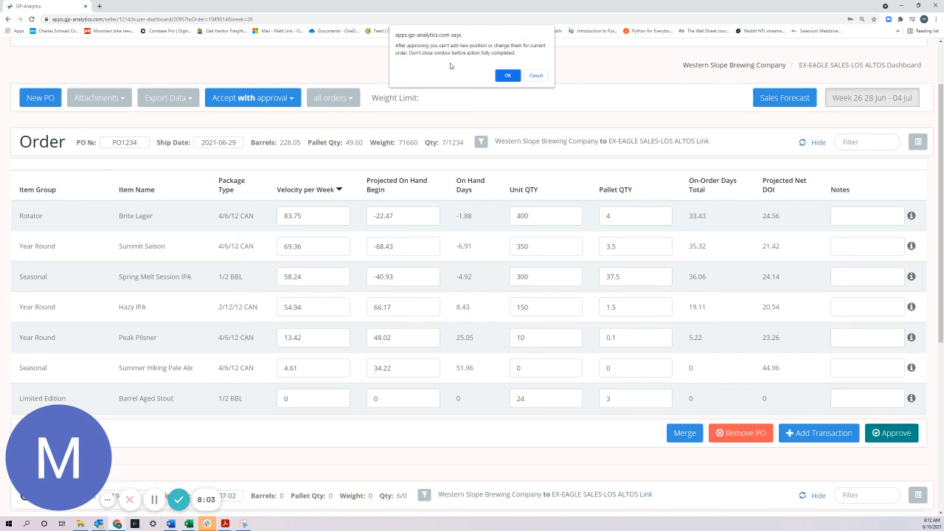
{"action": "left_click", "coordinate": [508, 75]}
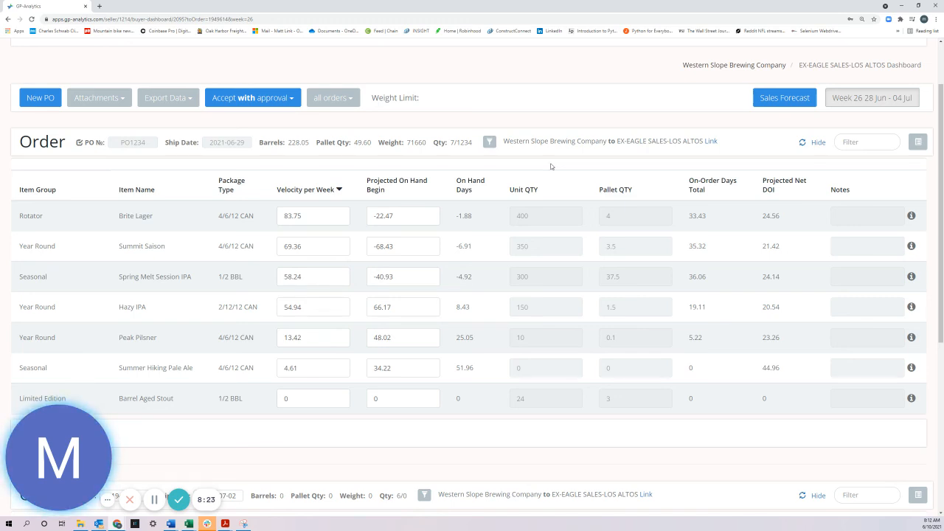
{"action": "left_click", "coordinate": [894, 97]}
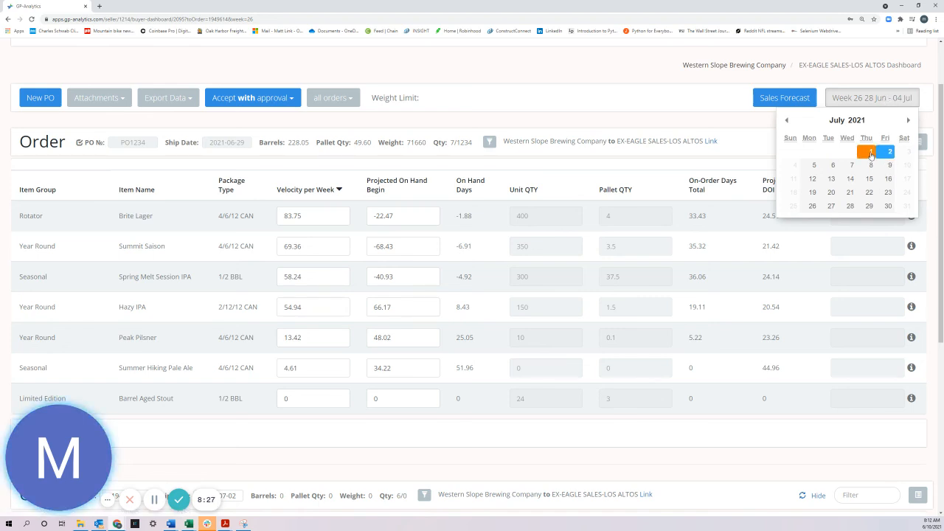
{"action": "left_click", "coordinate": [536, 169]}
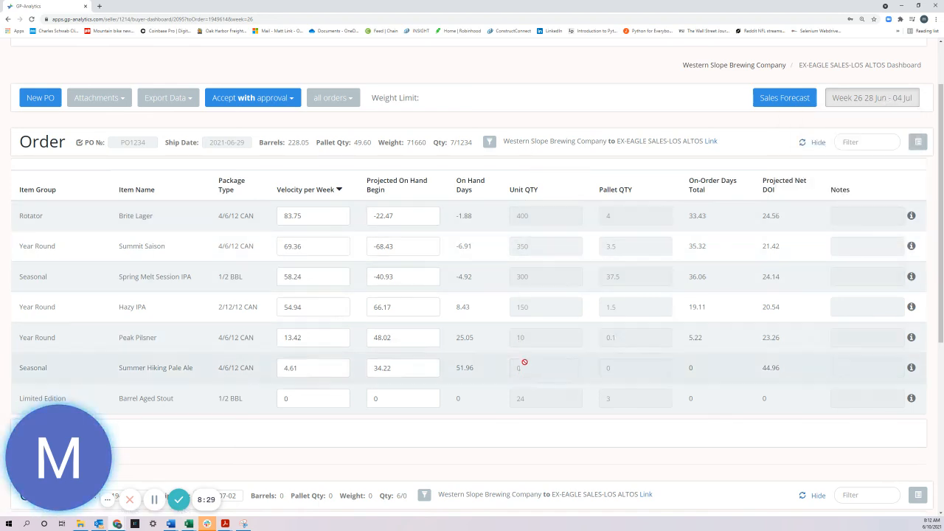